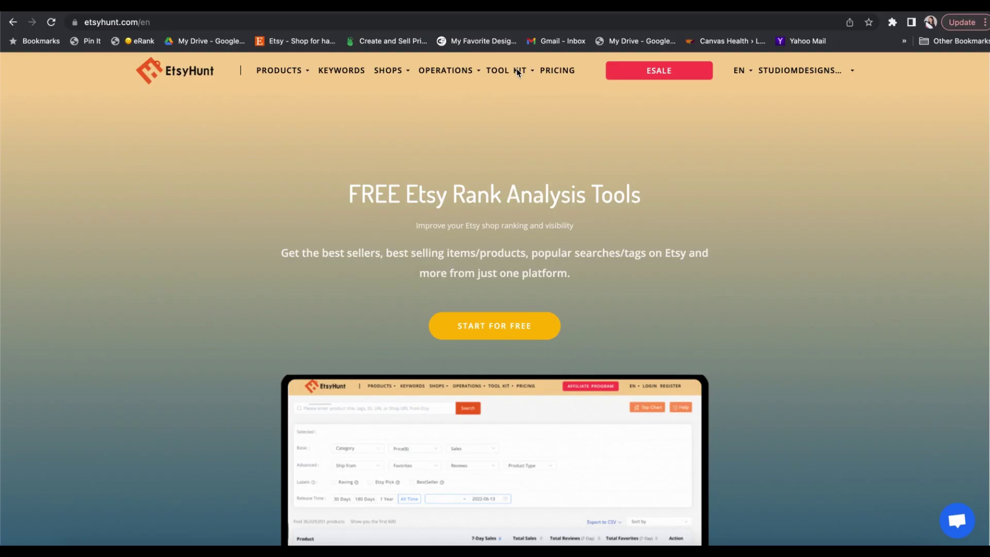
- Open EtsyHunt's Free Ecommerce Plugins page and look through the browser extensions offered for Etsy
{"action": "mouse_move", "coordinate": [522, 71]}
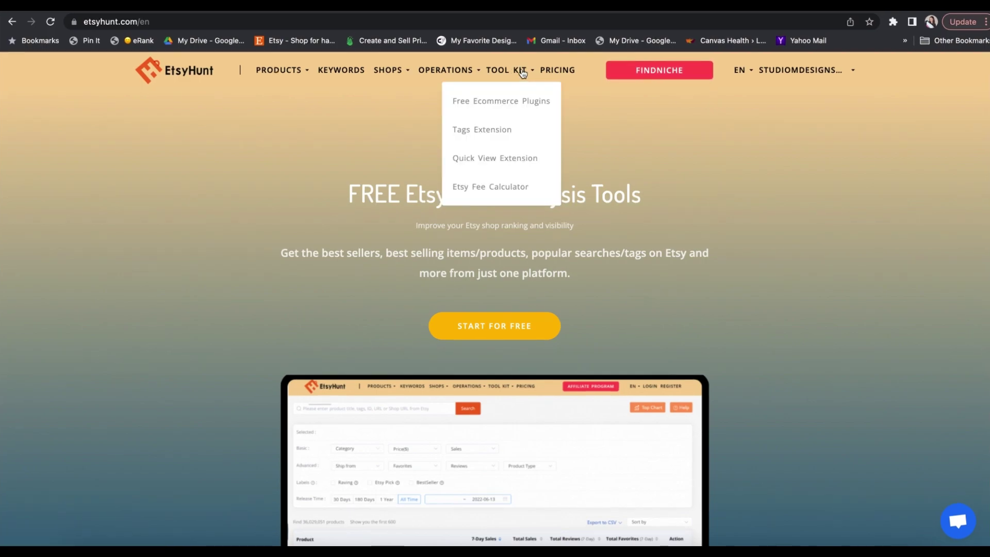
{"action": "left_click", "coordinate": [528, 103]}
{"action": "scroll", "coordinate": [734, 262], "scroll_direction": "down", "scroll_amount": 2}
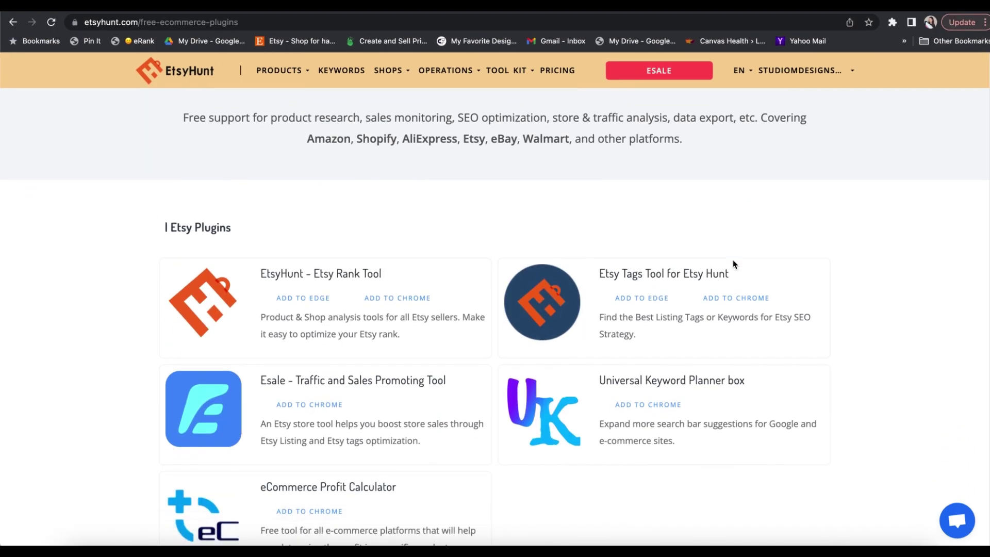
{"action": "scroll", "coordinate": [734, 263], "scroll_direction": "down", "scroll_amount": 2}
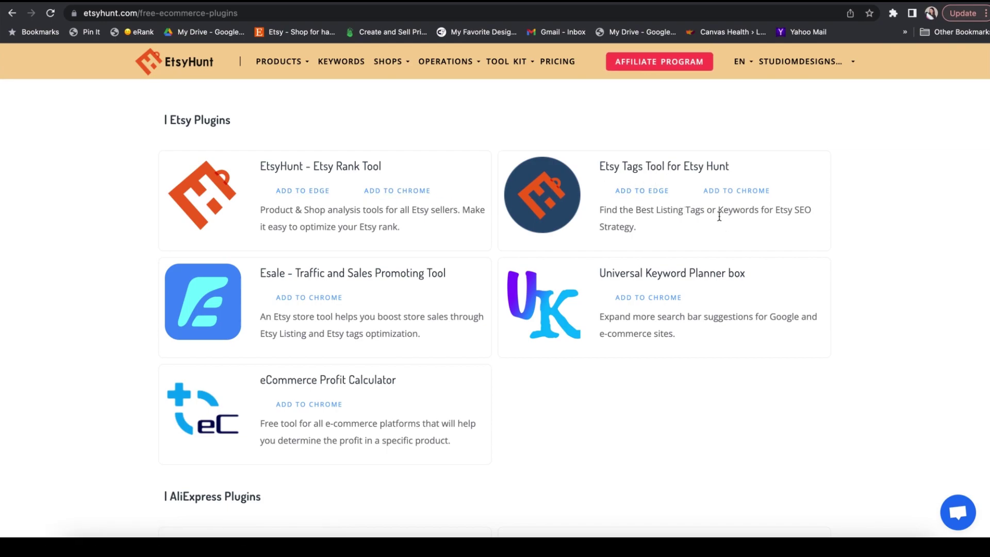
{"action": "scroll", "coordinate": [564, 326], "scroll_direction": "up", "scroll_amount": 4}
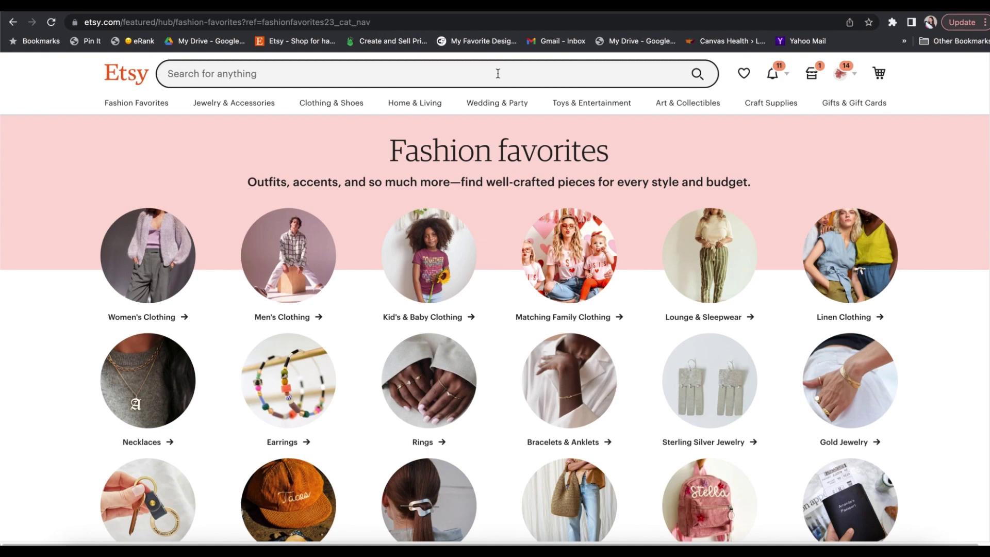
- Search Etsy for "mothers day" and choose the suggested search "mothers day shirt"
{"action": "left_click", "coordinate": [461, 79]}
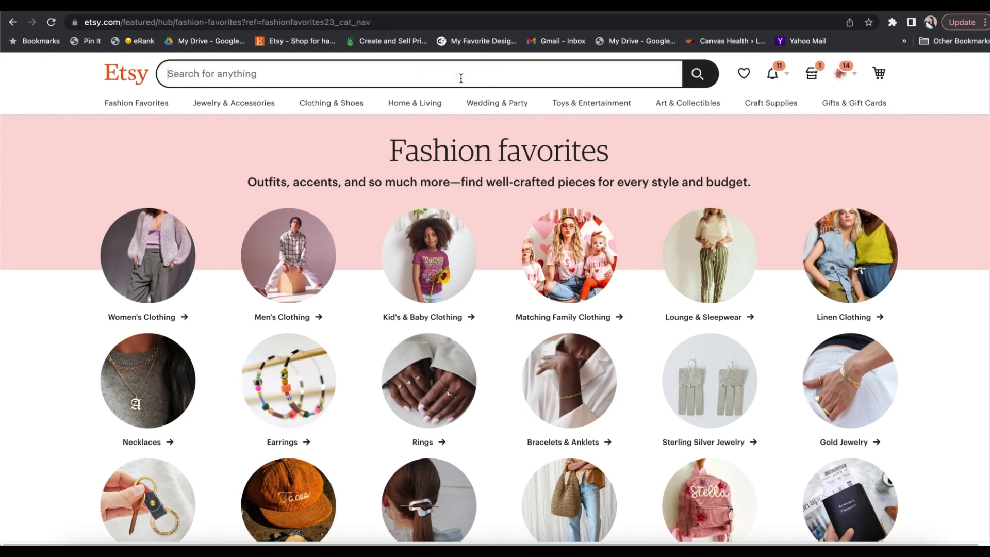
{"action": "type", "text": "mothers"}
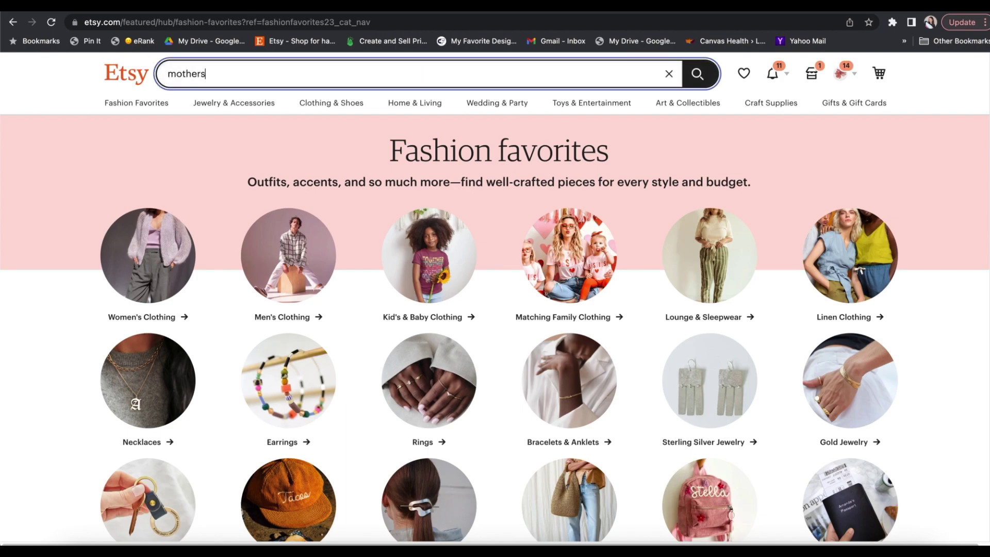
{"action": "type", "text": " day"}
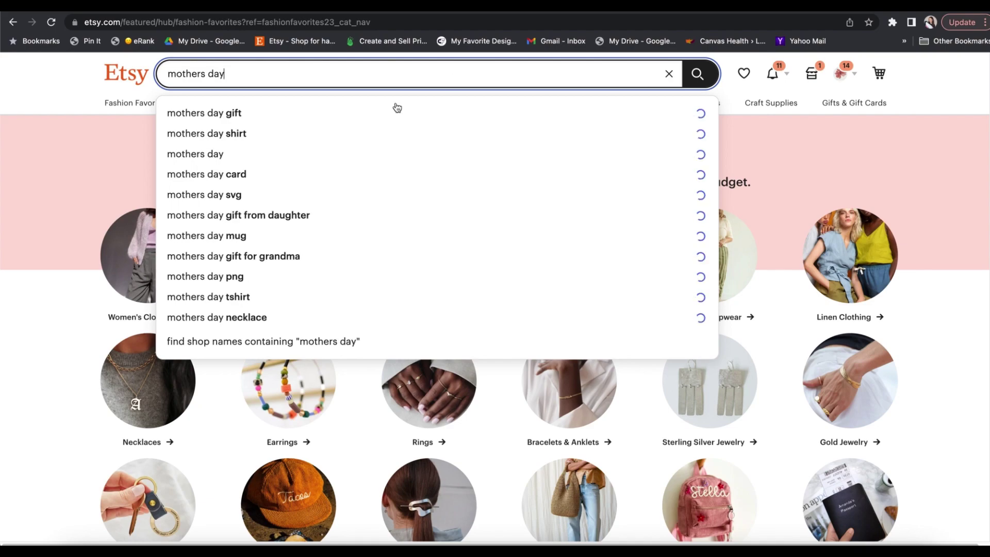
{"action": "left_click", "coordinate": [230, 143]}
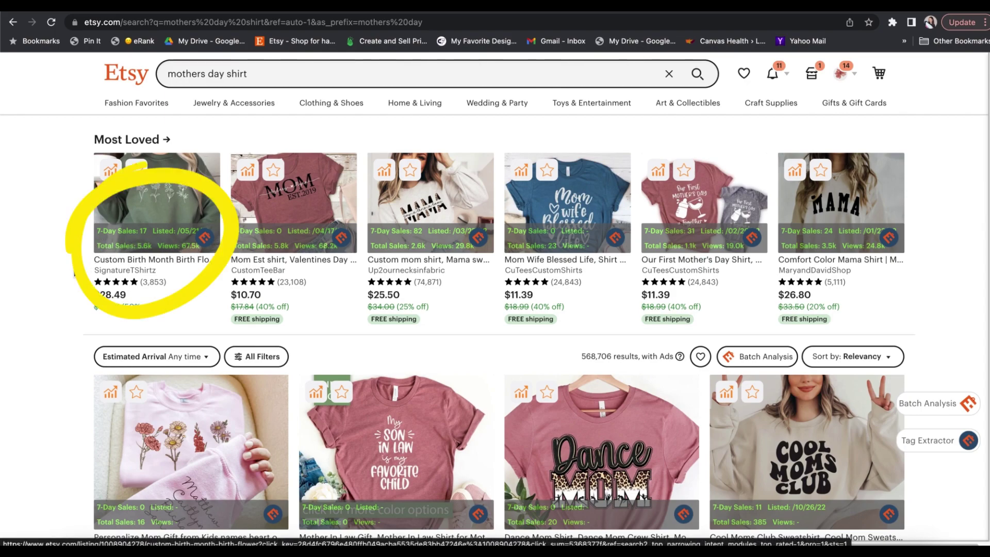
- Examine the 7-day sales, total sales, listing dates and views on the Most Loved shirts and first search results
{"action": "scroll", "coordinate": [58, 277], "scroll_direction": "down", "scroll_amount": 3}
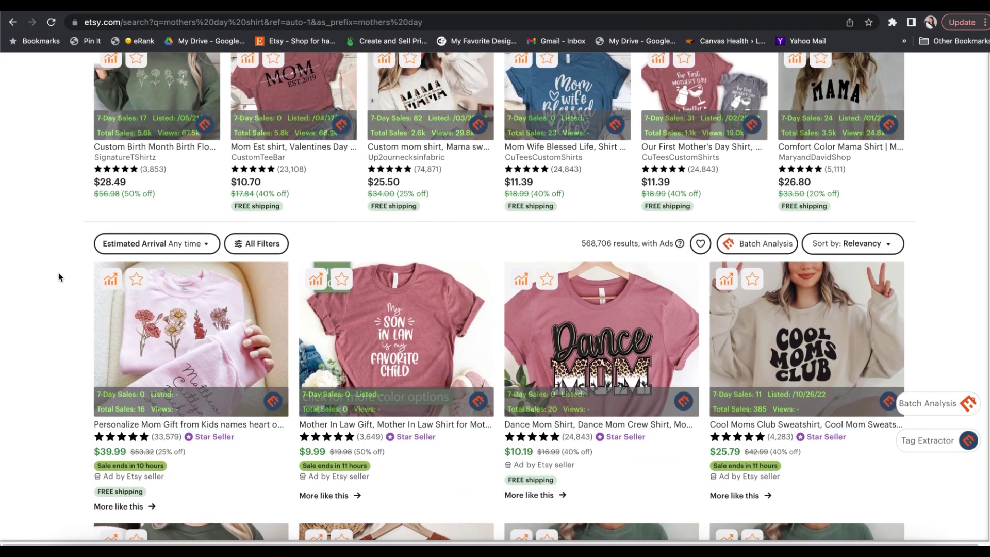
{"action": "scroll", "coordinate": [58, 277], "scroll_direction": "down", "scroll_amount": 1}
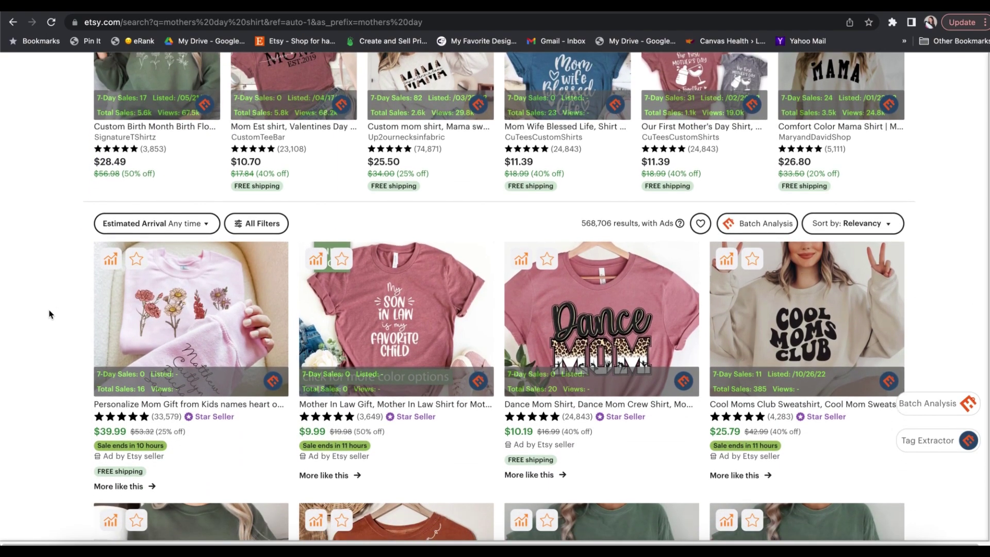
{"action": "scroll", "coordinate": [51, 319], "scroll_direction": "down", "scroll_amount": 3}
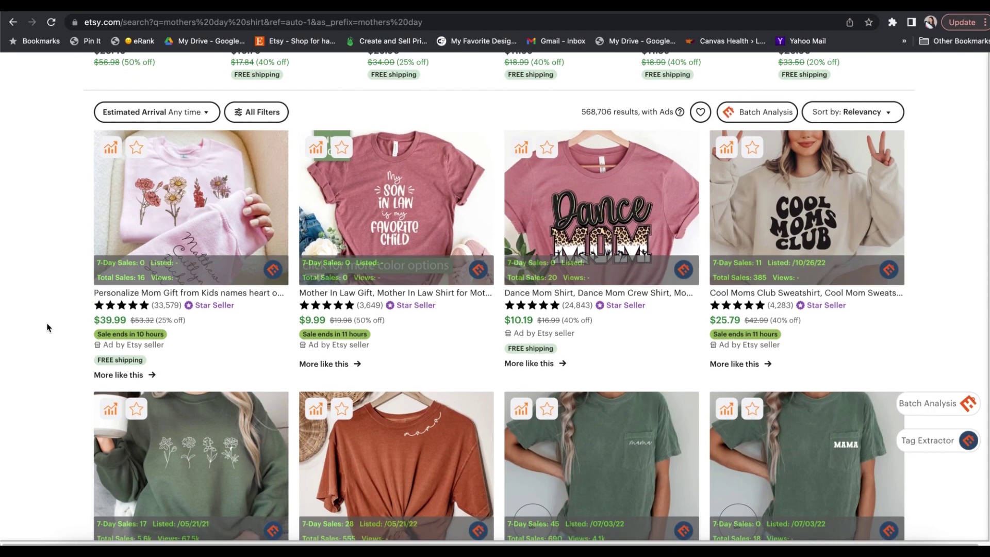
{"action": "scroll", "coordinate": [47, 327], "scroll_direction": "down", "scroll_amount": 1}
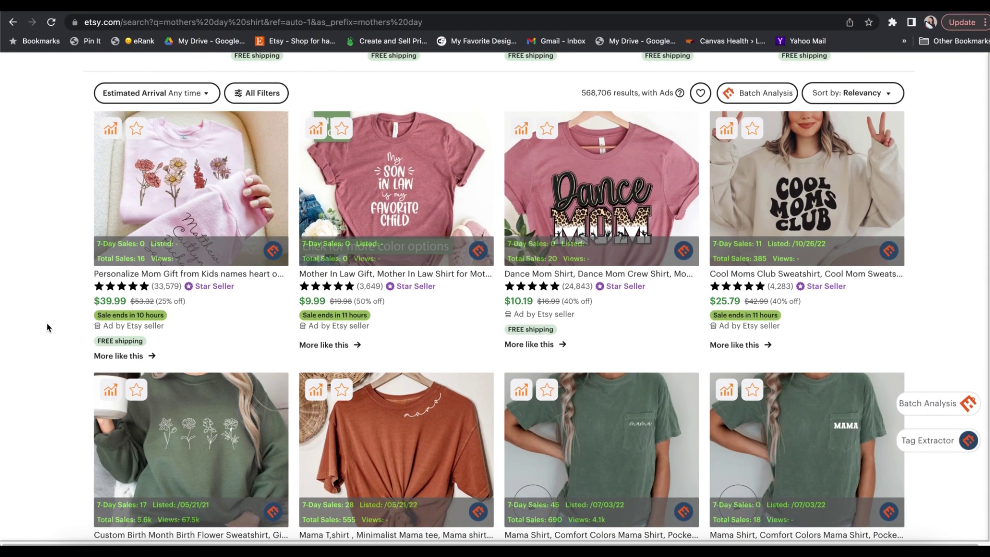
{"action": "scroll", "coordinate": [48, 327], "scroll_direction": "up", "scroll_amount": 3}
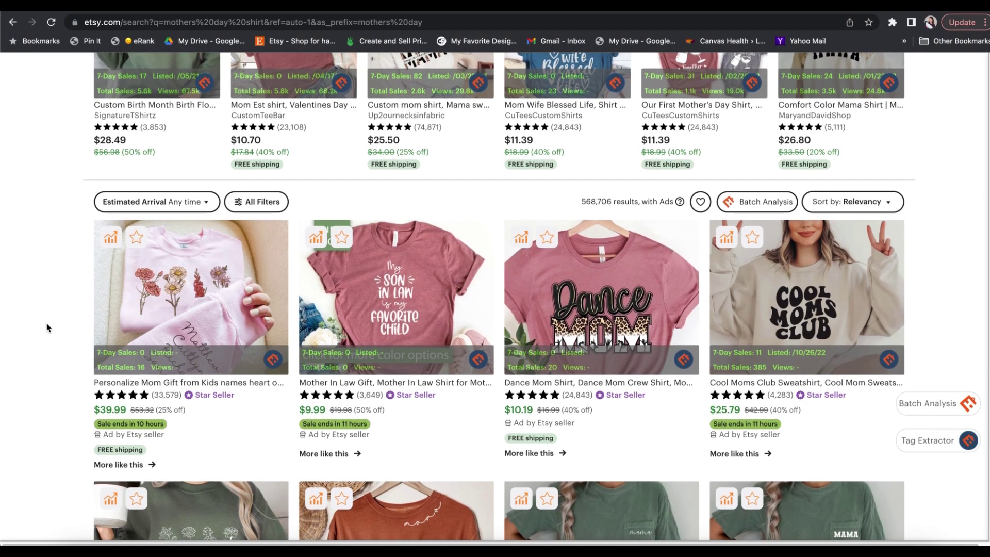
{"action": "scroll", "coordinate": [47, 327], "scroll_direction": "down", "scroll_amount": 1}
{"action": "scroll", "coordinate": [47, 328], "scroll_direction": "up", "scroll_amount": 4}
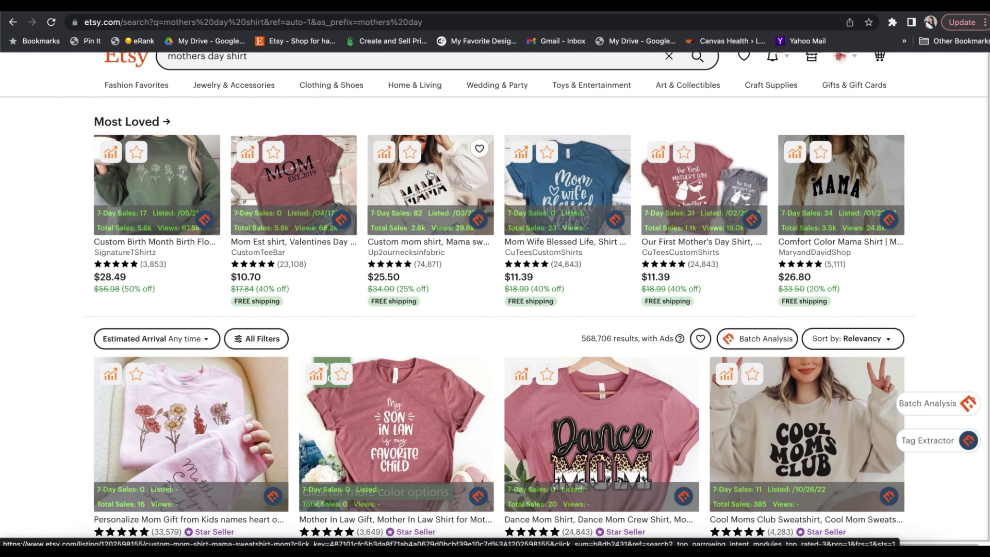
{"action": "scroll", "coordinate": [431, 175], "scroll_direction": "down", "scroll_amount": 1}
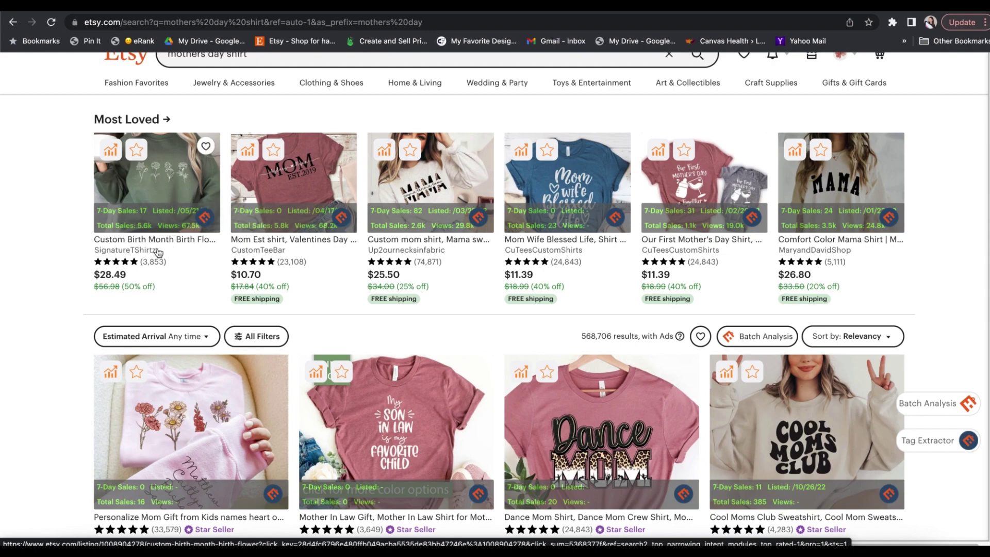
- Browse further down the mothers day shirt results, comparing each listing's recent sales with its total sales and listing date
{"action": "scroll", "coordinate": [387, 245], "scroll_direction": "down", "scroll_amount": 2}
{"action": "scroll", "coordinate": [387, 245], "scroll_direction": "down", "scroll_amount": 5}
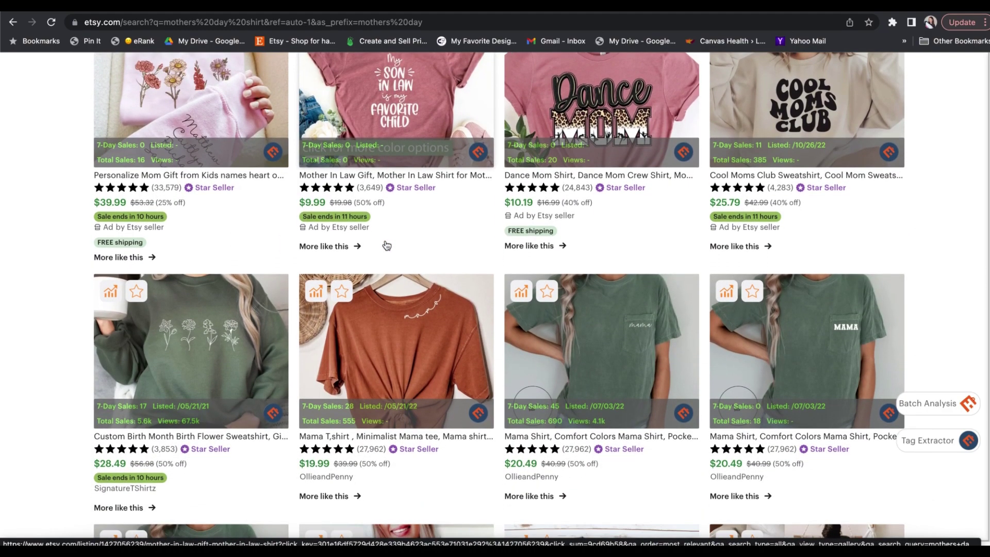
{"action": "scroll", "coordinate": [386, 245], "scroll_direction": "down", "scroll_amount": 2}
{"action": "scroll", "coordinate": [386, 245], "scroll_direction": "down", "scroll_amount": 2}
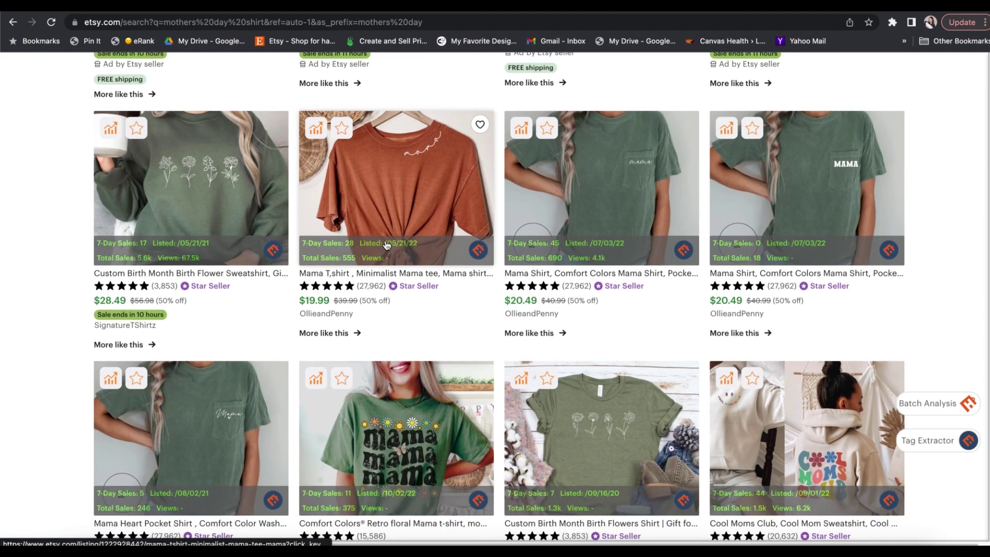
{"action": "scroll", "coordinate": [386, 245], "scroll_direction": "down", "scroll_amount": 2}
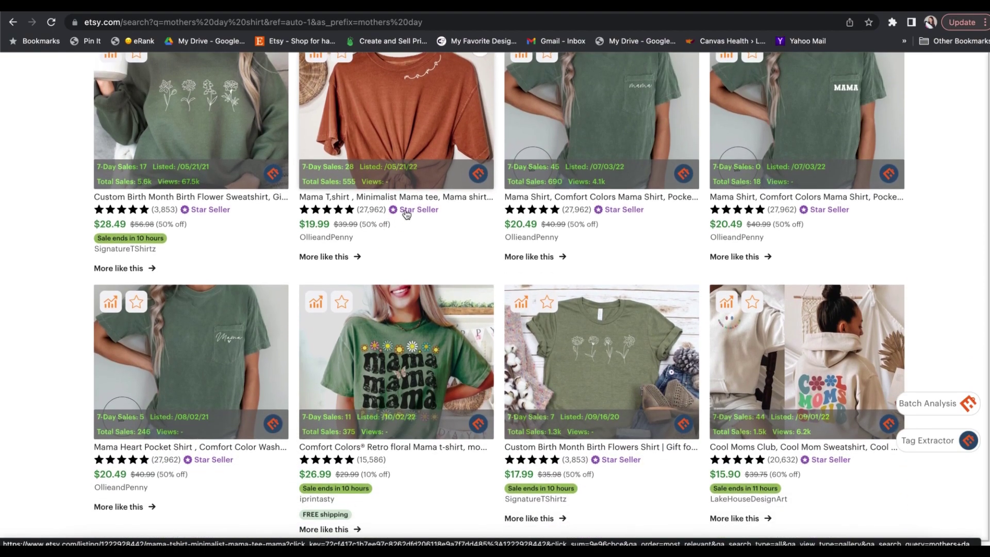
{"action": "scroll", "coordinate": [404, 210], "scroll_direction": "down", "scroll_amount": 1}
{"action": "scroll", "coordinate": [408, 213], "scroll_direction": "down", "scroll_amount": 1}
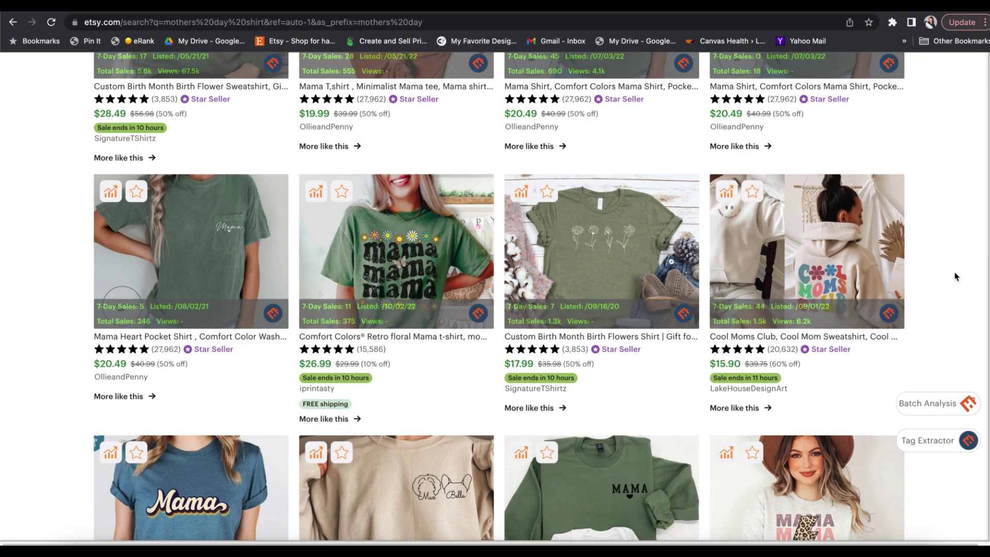
{"action": "scroll", "coordinate": [945, 276], "scroll_direction": "down", "scroll_amount": 2}
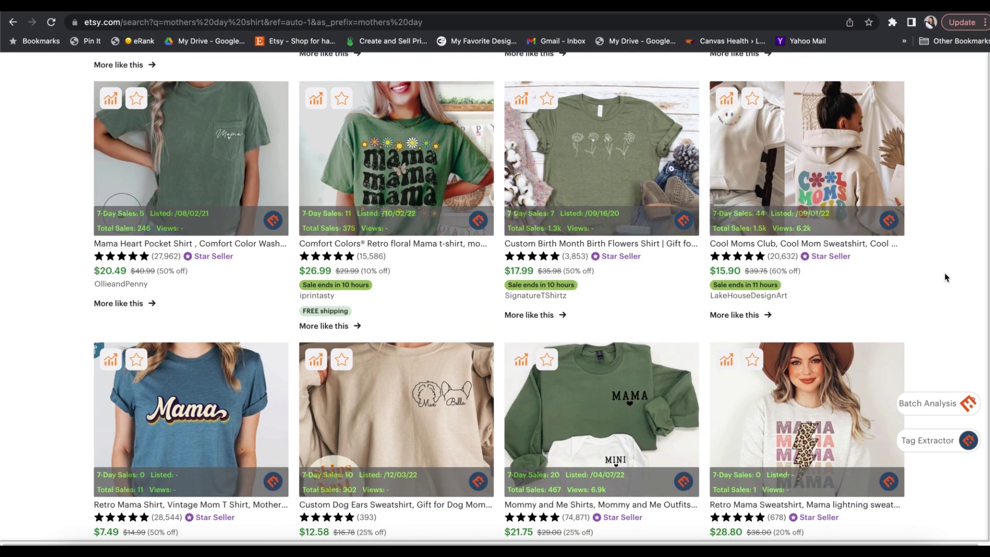
{"action": "scroll", "coordinate": [946, 276], "scroll_direction": "down", "scroll_amount": 1}
{"action": "scroll", "coordinate": [945, 276], "scroll_direction": "down", "scroll_amount": 3}
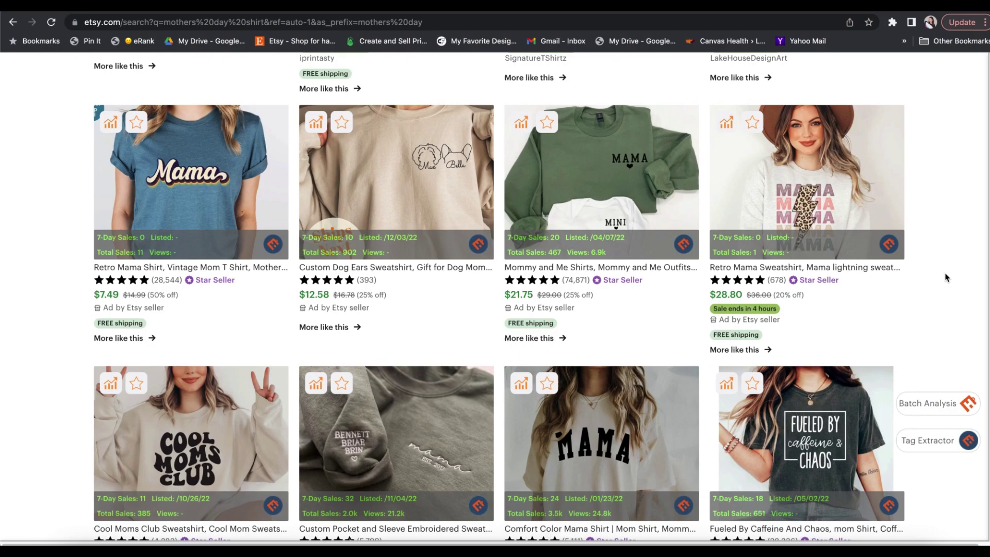
{"action": "scroll", "coordinate": [945, 277], "scroll_direction": "down", "scroll_amount": 2}
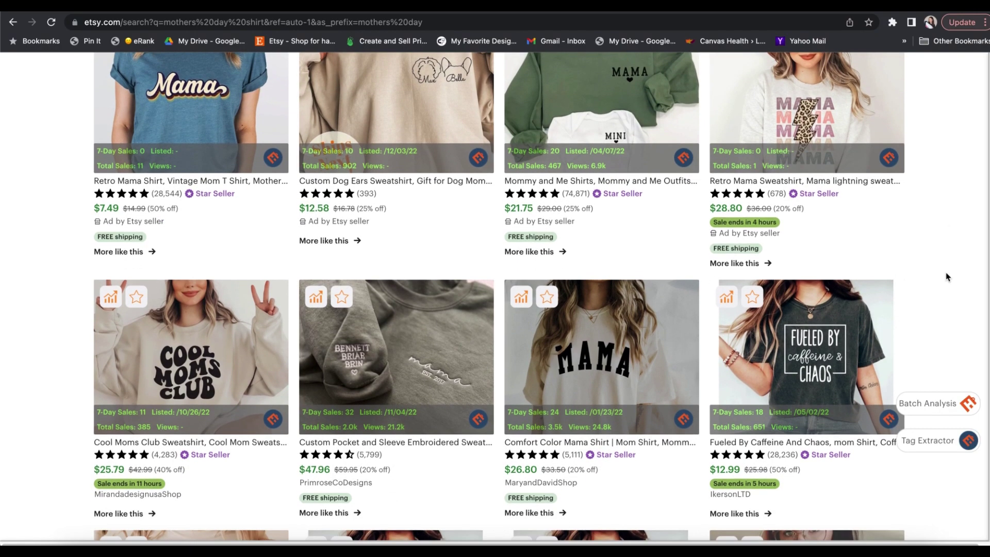
{"action": "scroll", "coordinate": [945, 277], "scroll_direction": "down", "scroll_amount": 6}
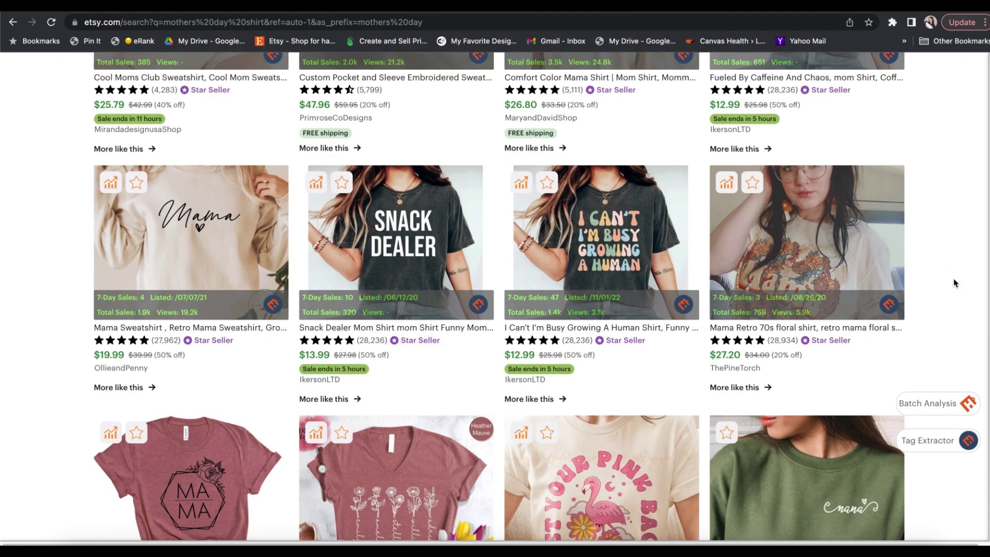
{"action": "scroll", "coordinate": [951, 279], "scroll_direction": "down", "scroll_amount": 1}
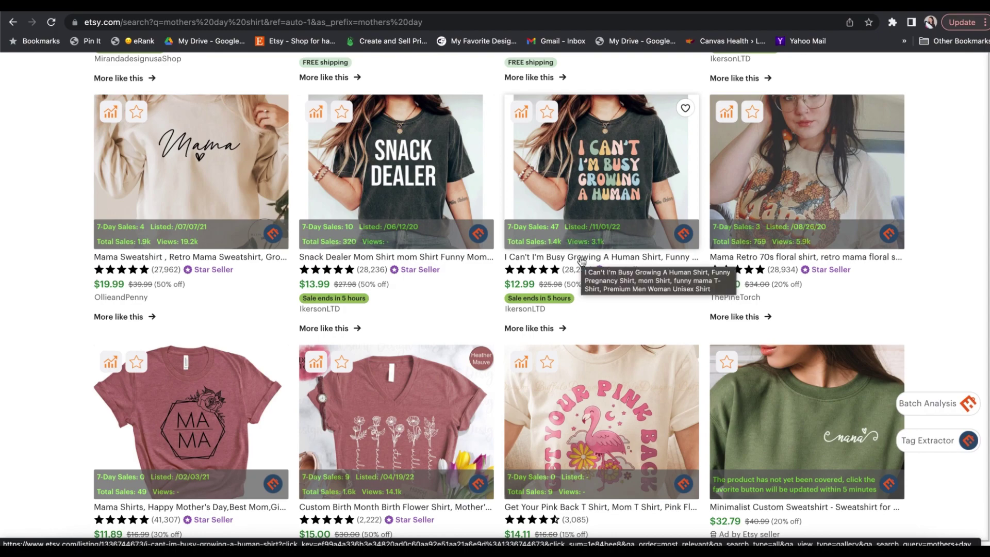
- Open the "I Can't I'm Busy Growing A Human Shirt" listing and examine its tags and sales in the EtsyHunt table
{"action": "left_click", "coordinate": [550, 185]}
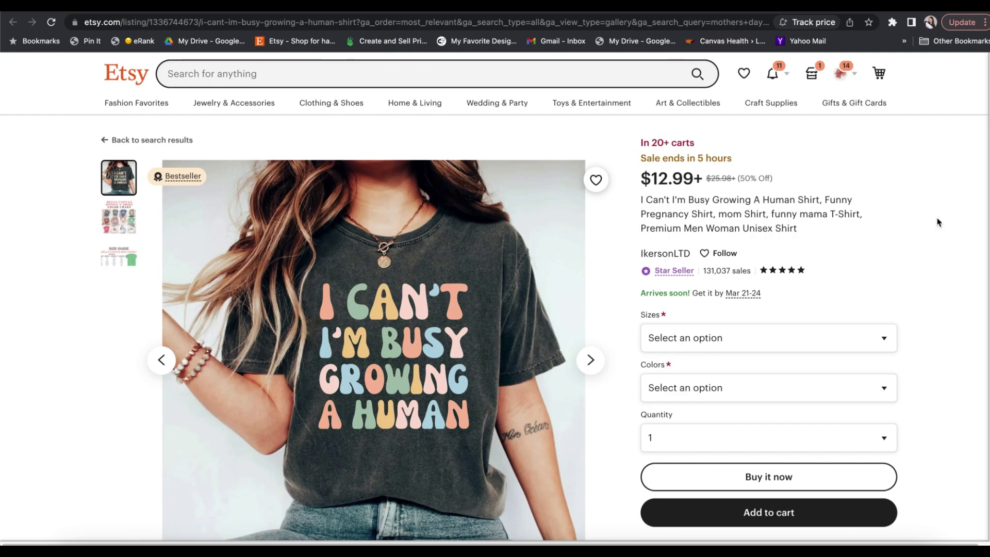
{"action": "scroll", "coordinate": [938, 223], "scroll_direction": "down", "scroll_amount": 1}
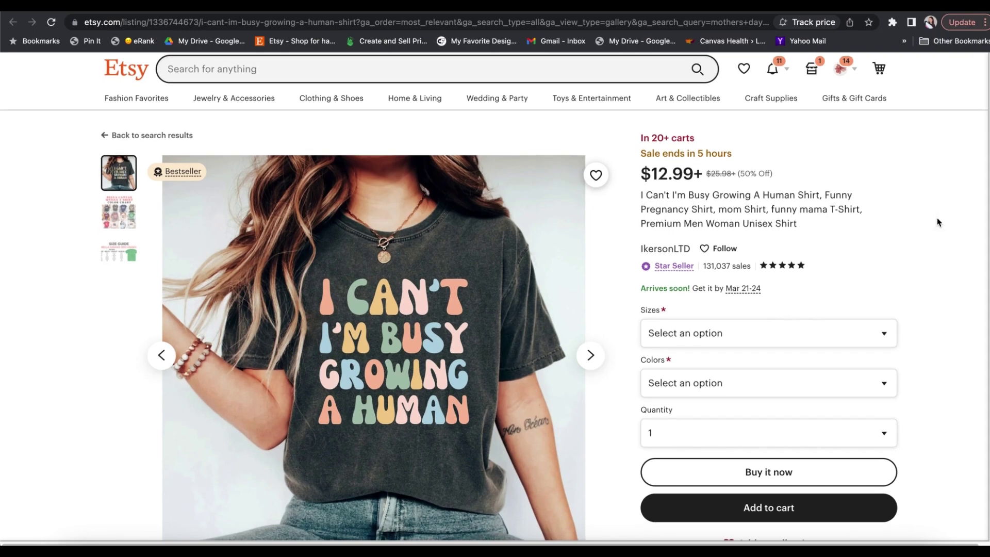
{"action": "scroll", "coordinate": [938, 222], "scroll_direction": "down", "scroll_amount": 3}
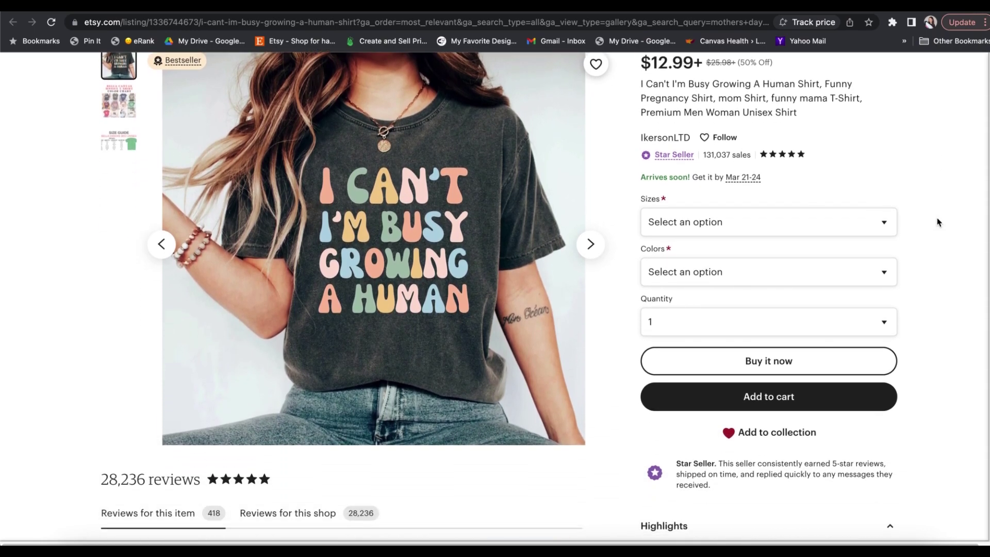
{"action": "scroll", "coordinate": [938, 222], "scroll_direction": "down", "scroll_amount": 5}
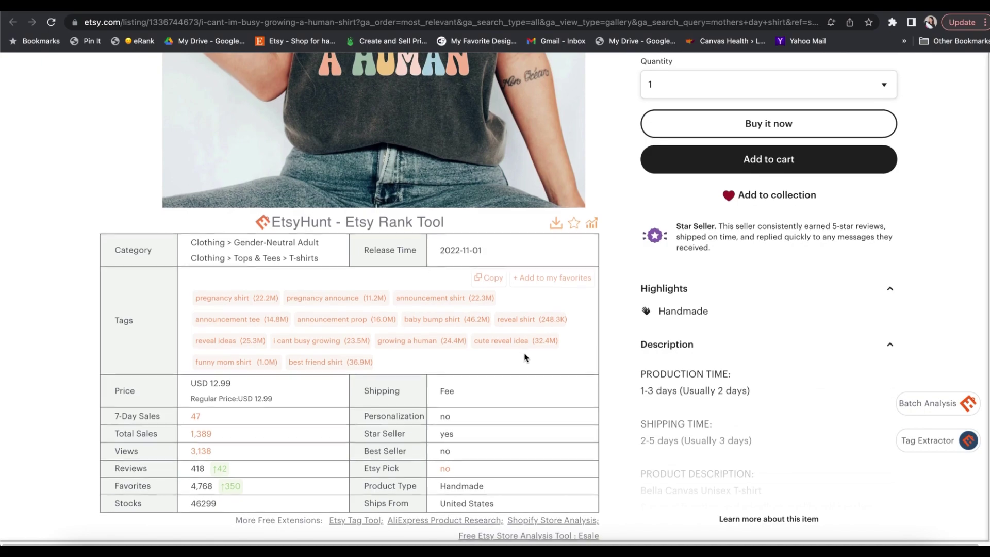
{"action": "scroll", "coordinate": [608, 338], "scroll_direction": "down", "scroll_amount": 1}
{"action": "scroll", "coordinate": [608, 339], "scroll_direction": "down", "scroll_amount": 1}
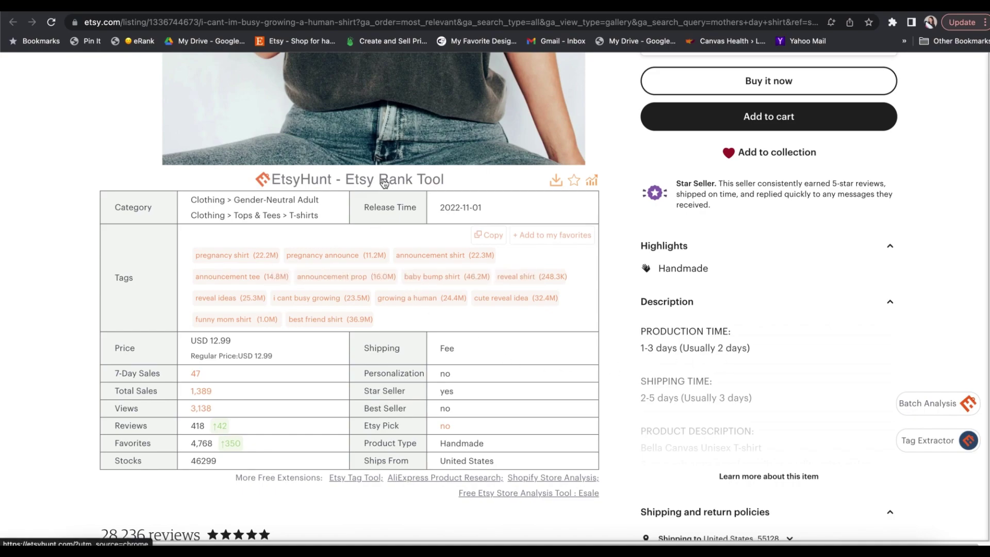
- Highlight the listing's full title and compare its keywords with the tags in the EtsyHunt table
{"action": "scroll", "coordinate": [622, 242], "scroll_direction": "up", "scroll_amount": 8}
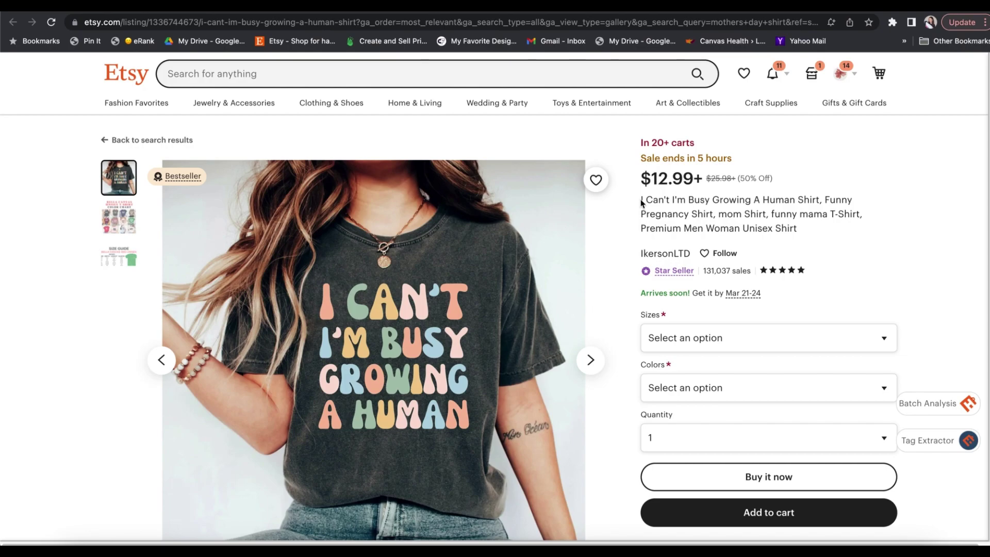
{"action": "left_click_drag", "start_coordinate": [641, 199], "coordinate": [805, 227]}
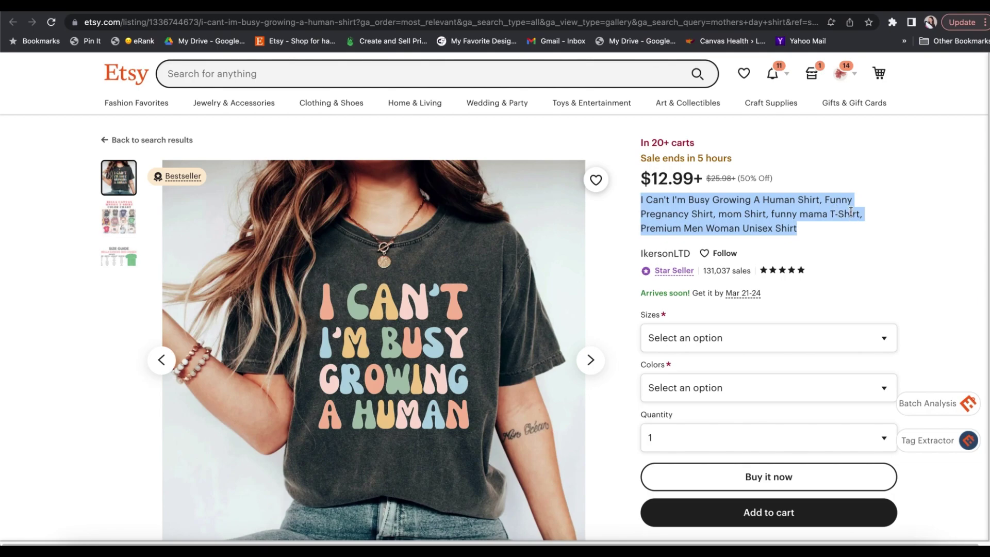
{"action": "scroll", "coordinate": [853, 213], "scroll_direction": "down", "scroll_amount": 2}
{"action": "scroll", "coordinate": [886, 213], "scroll_direction": "down", "scroll_amount": 2}
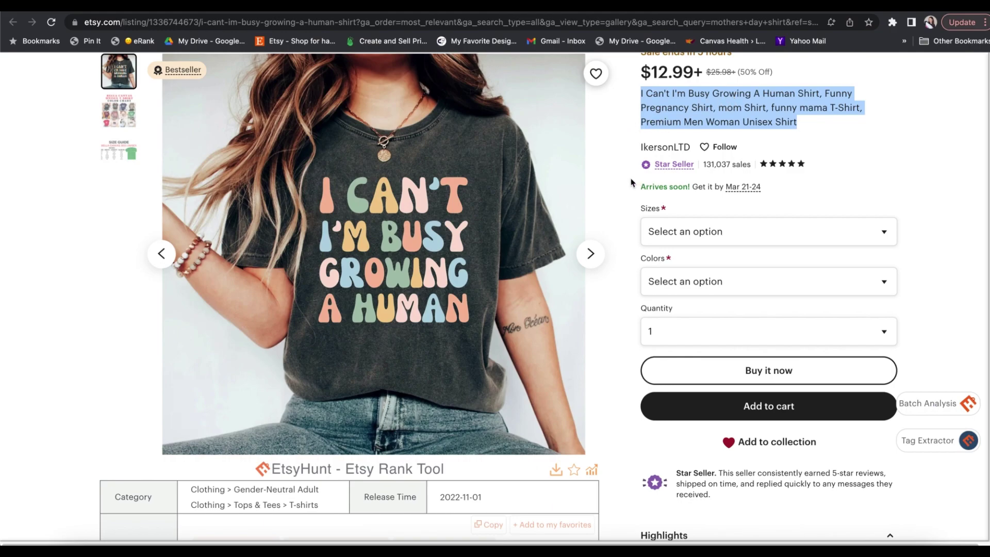
{"action": "scroll", "coordinate": [630, 181], "scroll_direction": "down", "scroll_amount": 2}
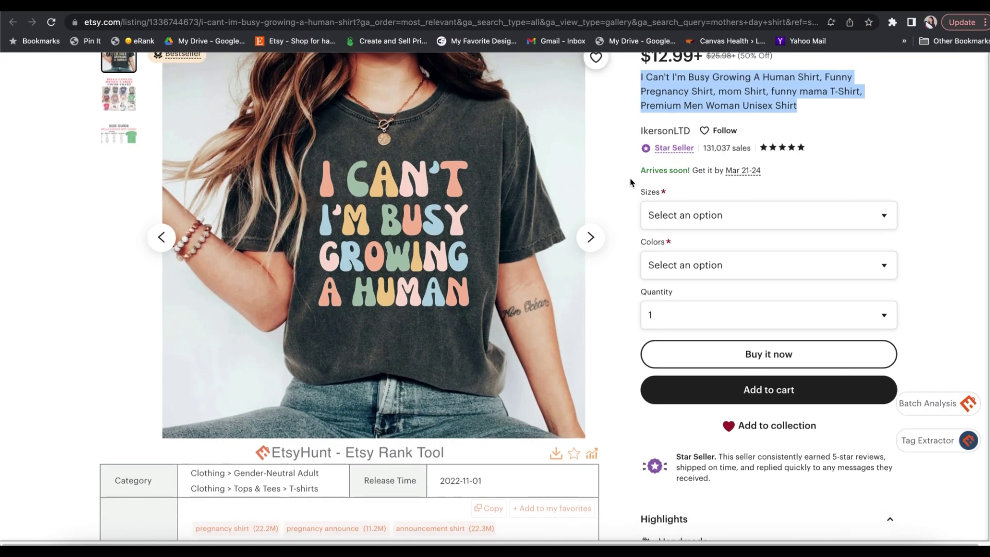
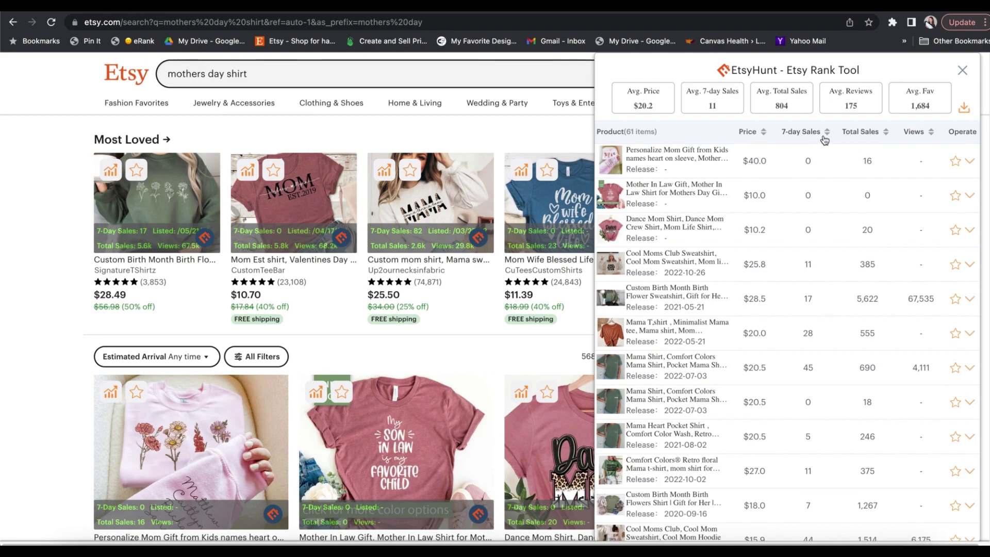
- Sort the batch analysis products by 7-day sales from highest to lowest and expand the top product's details
{"action": "left_click", "coordinate": [810, 134]}
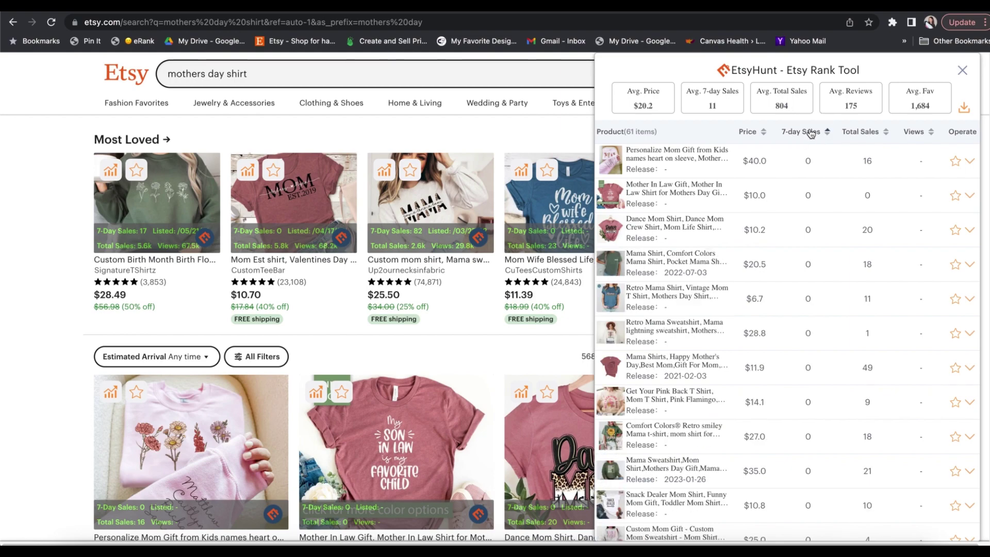
{"action": "left_click", "coordinate": [811, 133]}
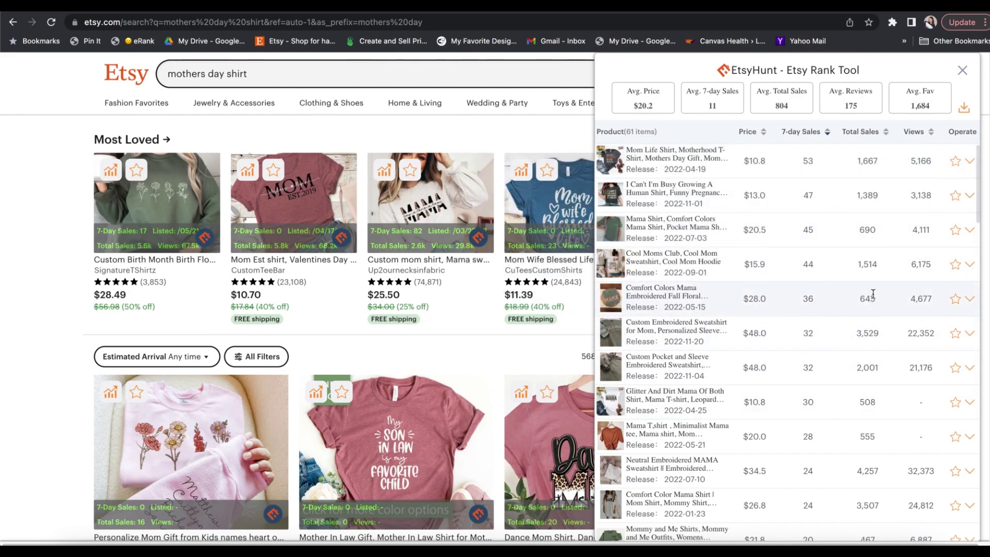
{"action": "left_click", "coordinate": [970, 163]}
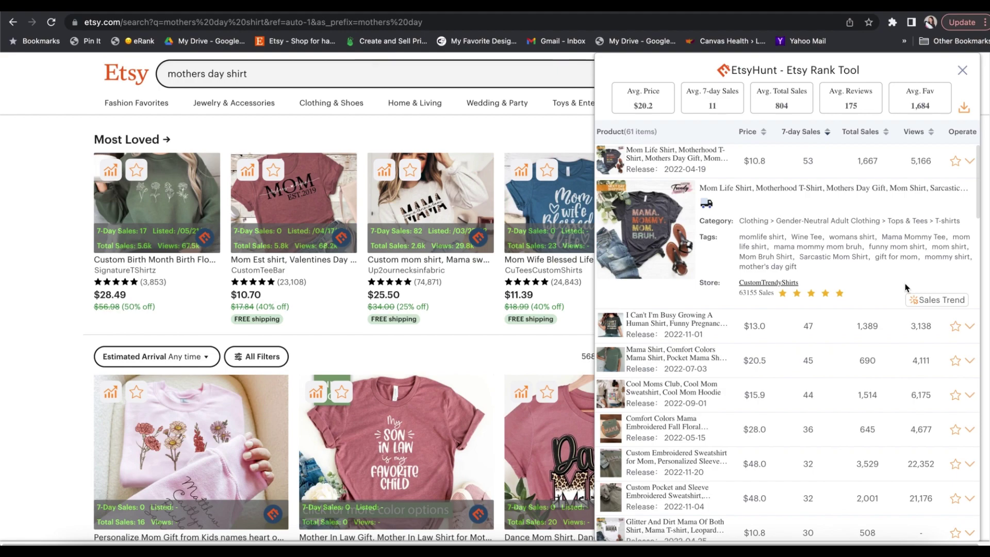
- Open the top product's sales trend page, examine its weekly sales chart and the views, competition and sales of its tags, and close the page
{"action": "left_click", "coordinate": [930, 301]}
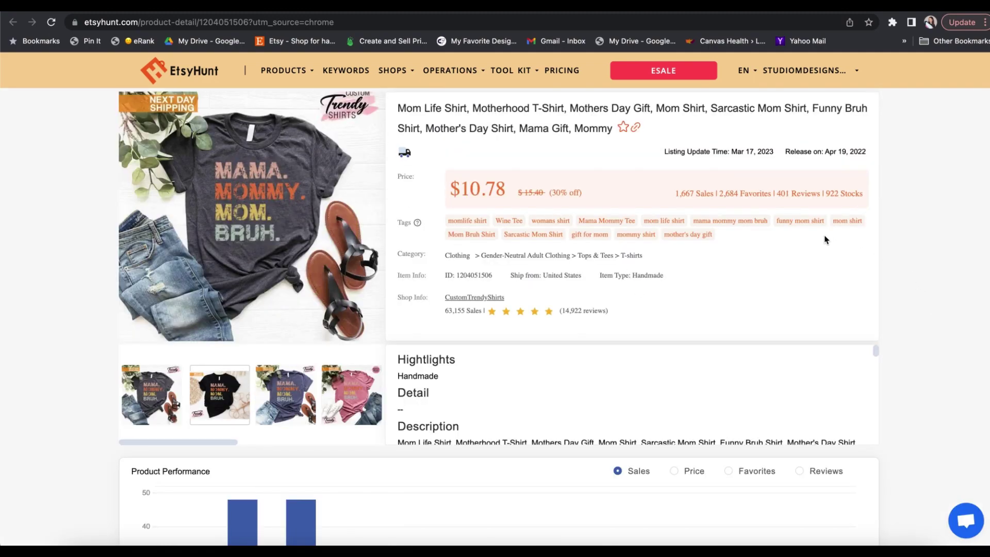
{"action": "scroll", "coordinate": [825, 239], "scroll_direction": "down", "scroll_amount": 5}
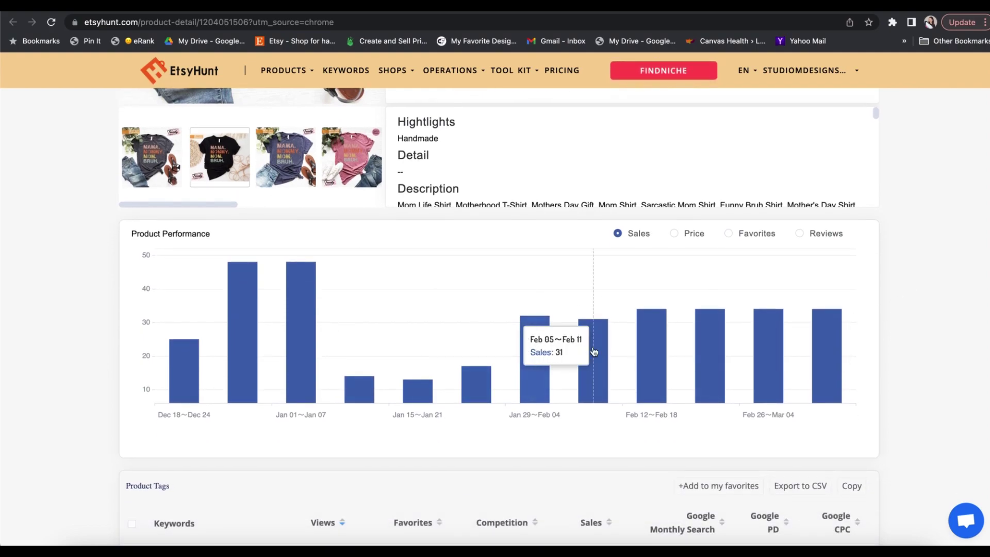
{"action": "scroll", "coordinate": [877, 345], "scroll_direction": "down", "scroll_amount": 4}
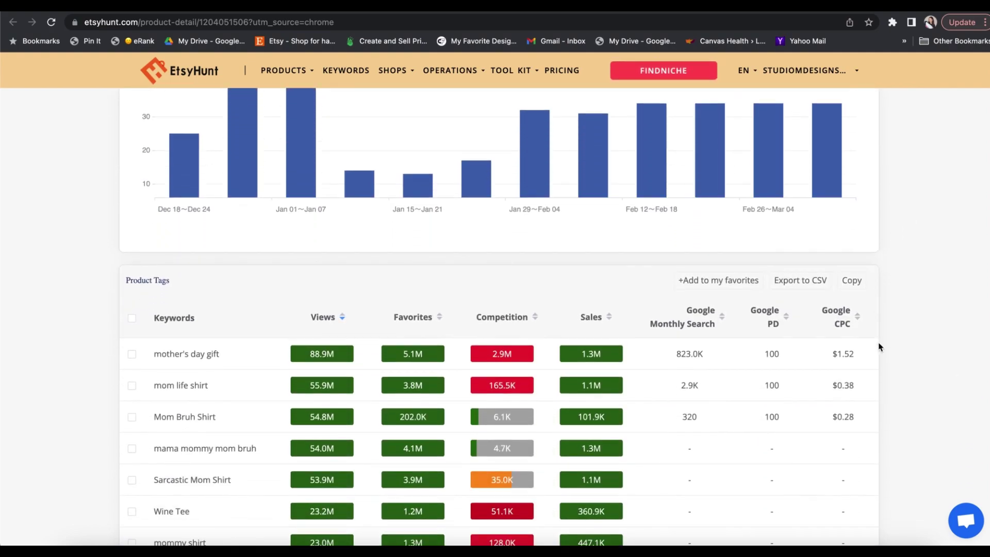
{"action": "scroll", "coordinate": [879, 345], "scroll_direction": "down", "scroll_amount": 4}
{"action": "scroll", "coordinate": [878, 344], "scroll_direction": "up", "scroll_amount": 2}
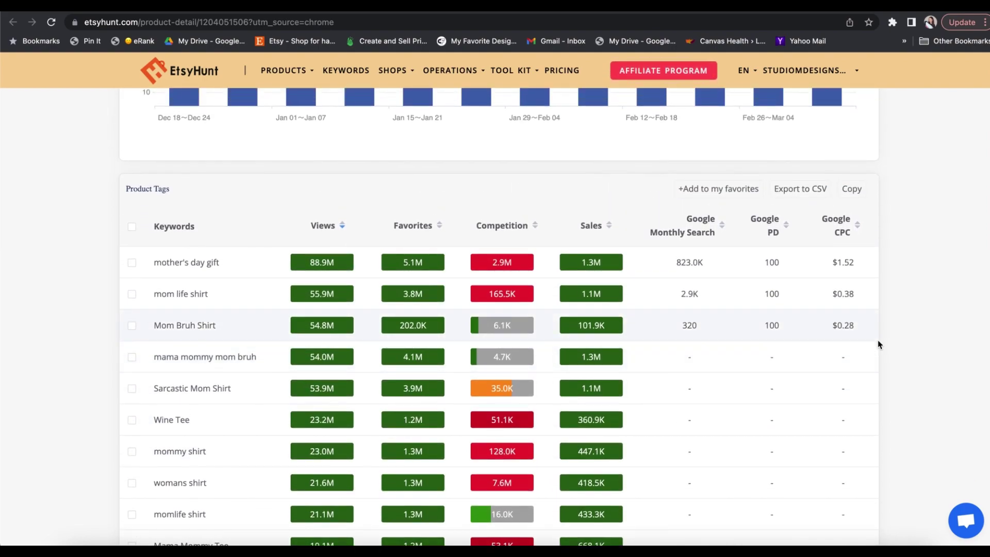
{"action": "scroll", "coordinate": [879, 345], "scroll_direction": "down", "scroll_amount": 5}
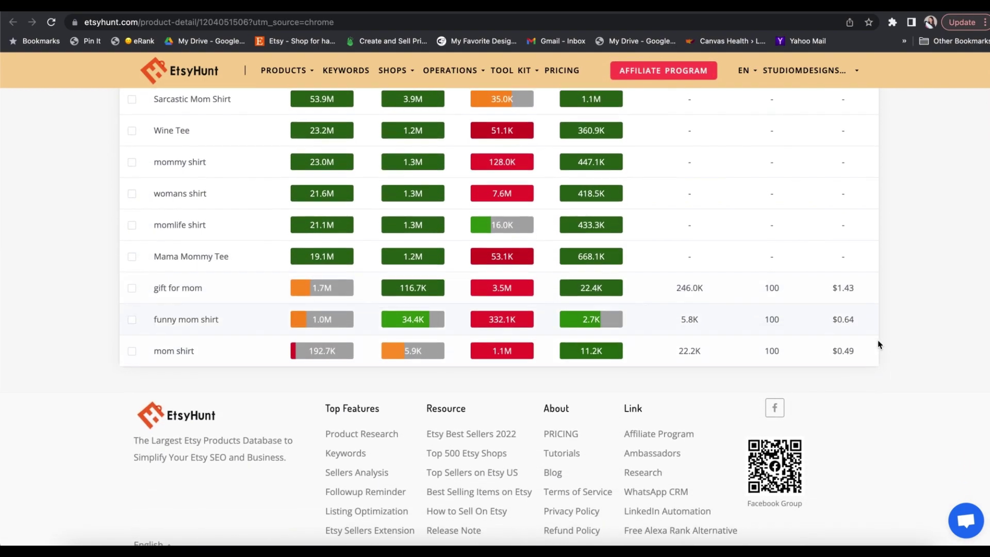
{"action": "scroll", "coordinate": [879, 344], "scroll_direction": "up", "scroll_amount": 5}
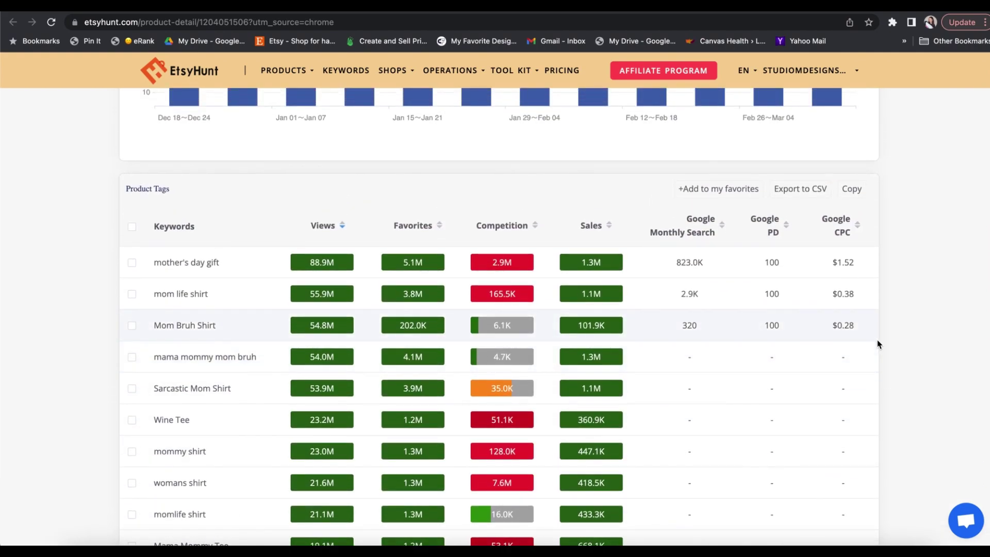
{"action": "scroll", "coordinate": [878, 345], "scroll_direction": "up", "scroll_amount": 3}
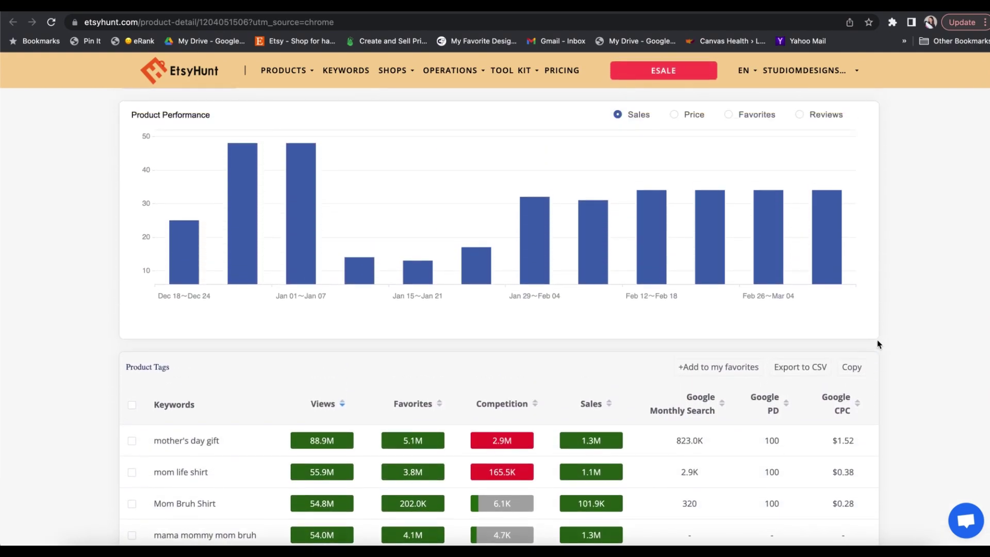
{"action": "scroll", "coordinate": [879, 344], "scroll_direction": "up", "scroll_amount": 3}
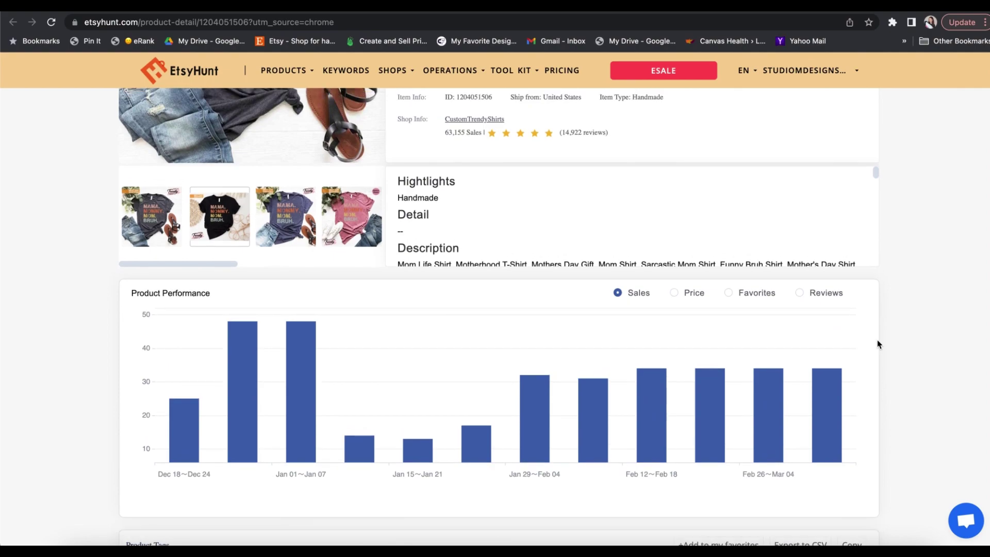
{"action": "scroll", "coordinate": [879, 345], "scroll_direction": "up", "scroll_amount": 3}
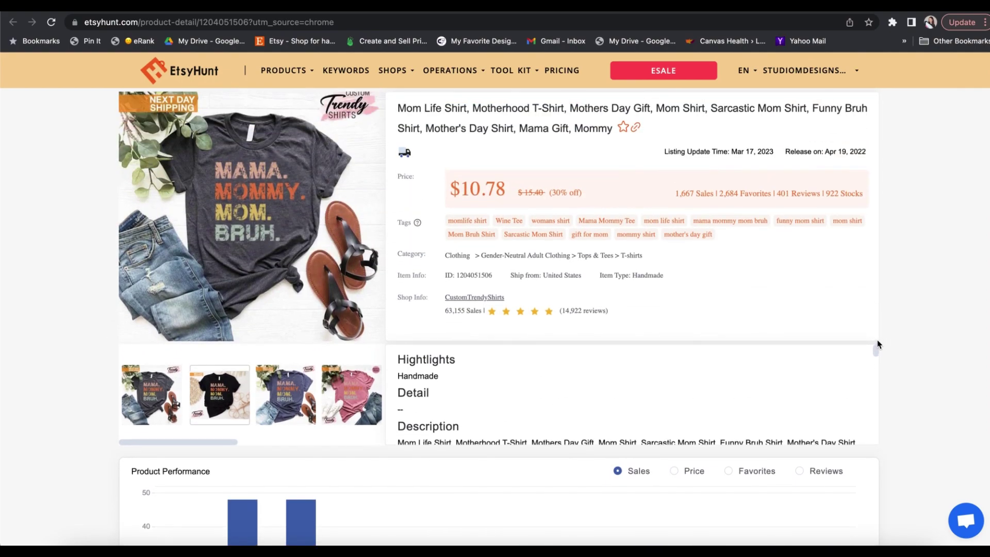
{"action": "key", "text": "ctrl+w"}
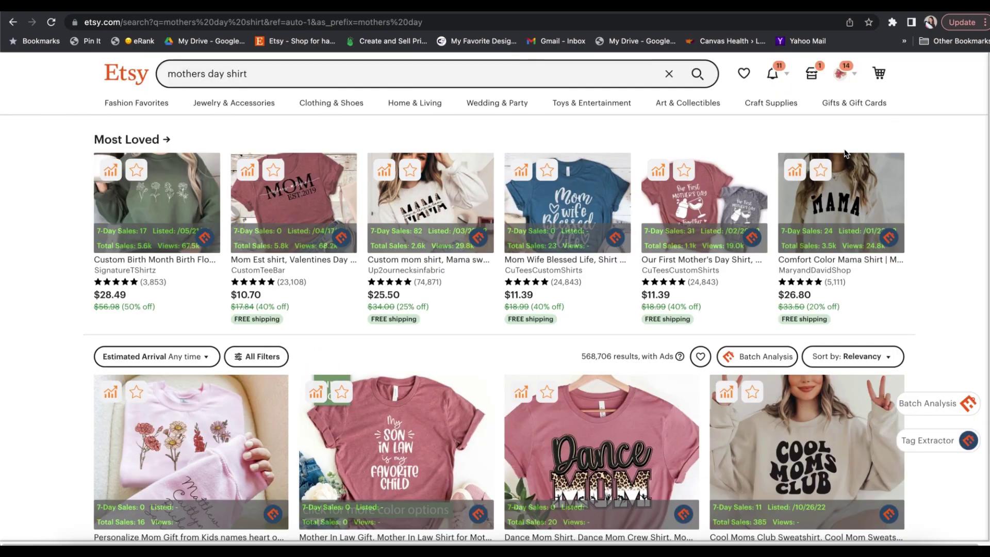
- Run the Tag Extractor on the mothers day shirt search results and compare the tags' frequency, views, competition and sales
{"action": "key", "text": "ctrl+w"}
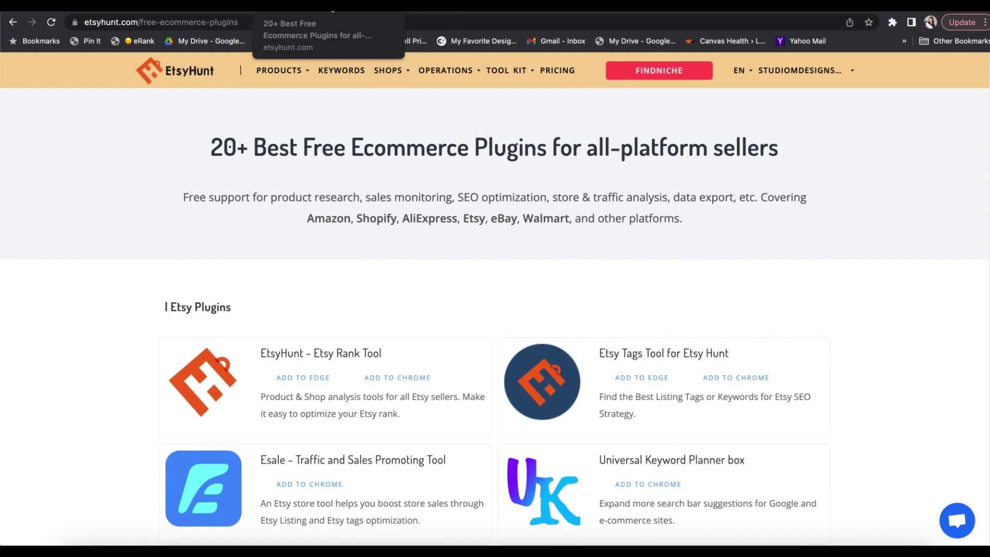
{"action": "left_click", "coordinate": [422, 10]}
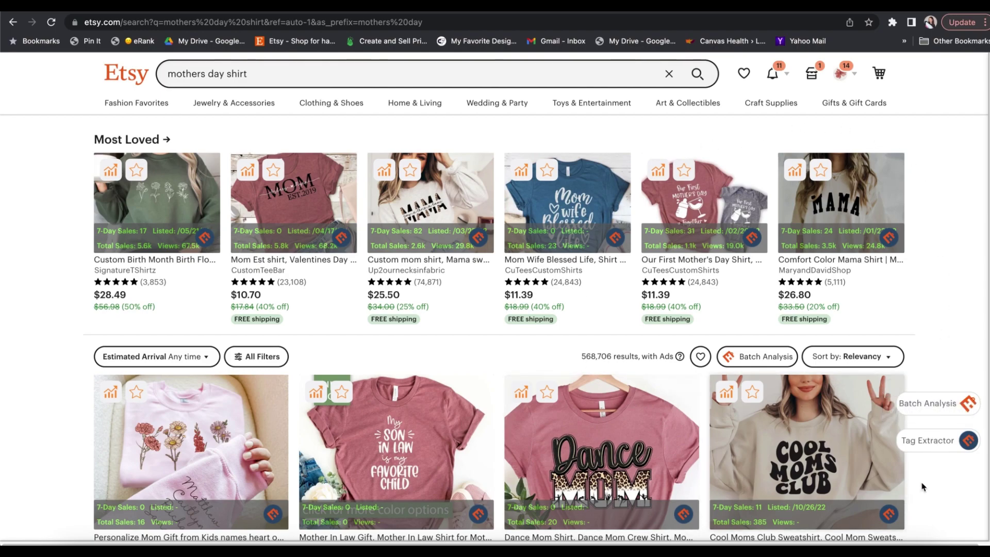
{"action": "left_click", "coordinate": [953, 442]}
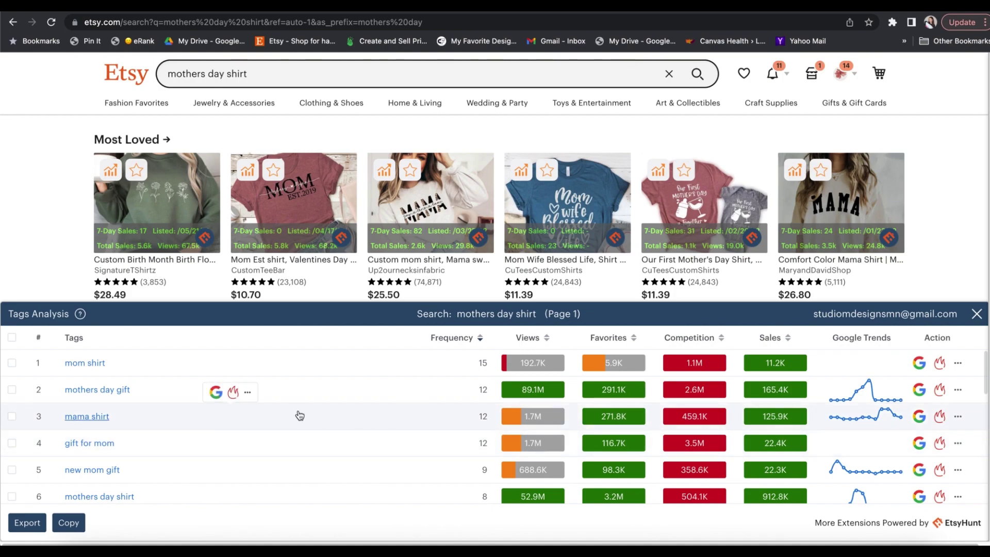
{"action": "scroll", "coordinate": [125, 371], "scroll_direction": "down", "scroll_amount": 1}
{"action": "scroll", "coordinate": [126, 372], "scroll_direction": "down", "scroll_amount": 4}
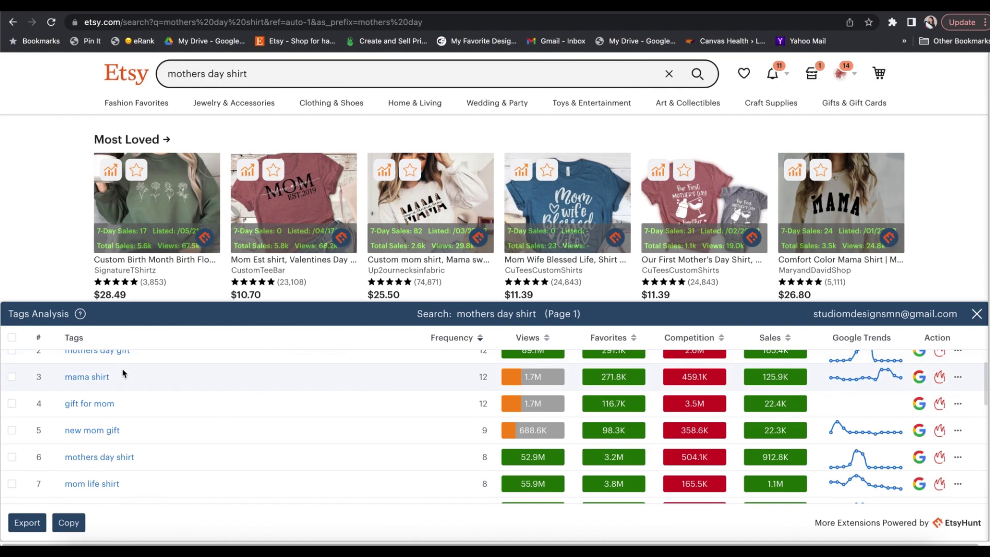
{"action": "scroll", "coordinate": [123, 376], "scroll_direction": "down", "scroll_amount": 5}
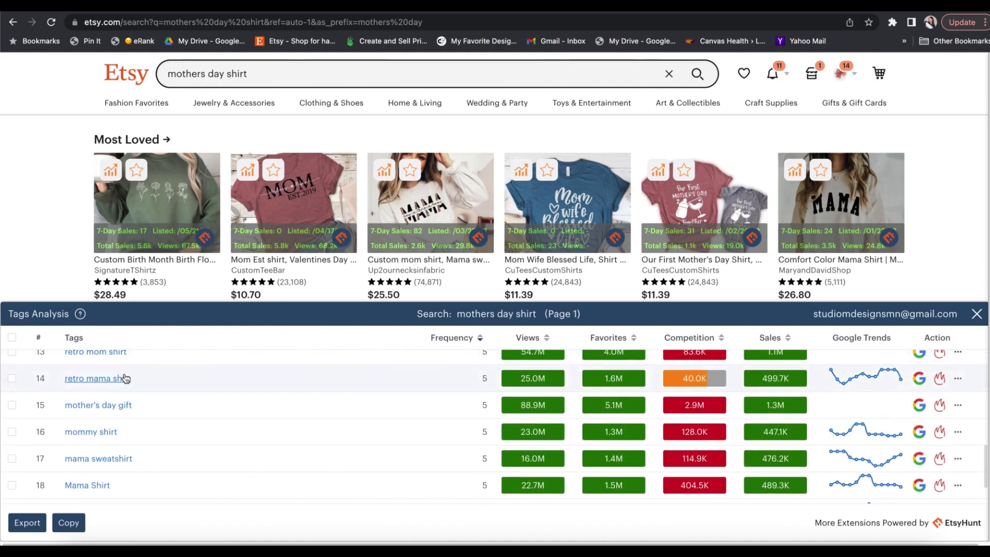
{"action": "scroll", "coordinate": [130, 384], "scroll_direction": "down", "scroll_amount": 2}
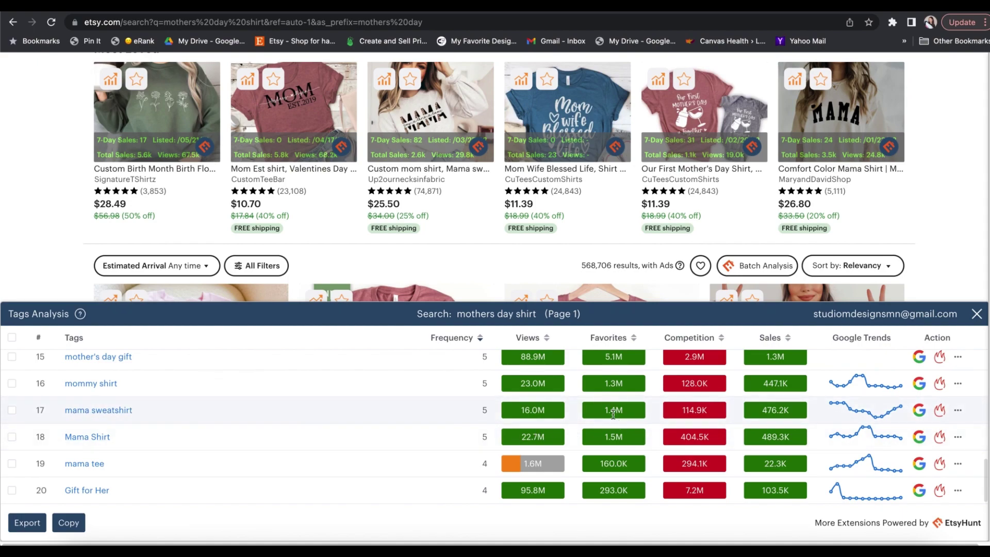
{"action": "scroll", "coordinate": [736, 423], "scroll_direction": "down", "scroll_amount": 2}
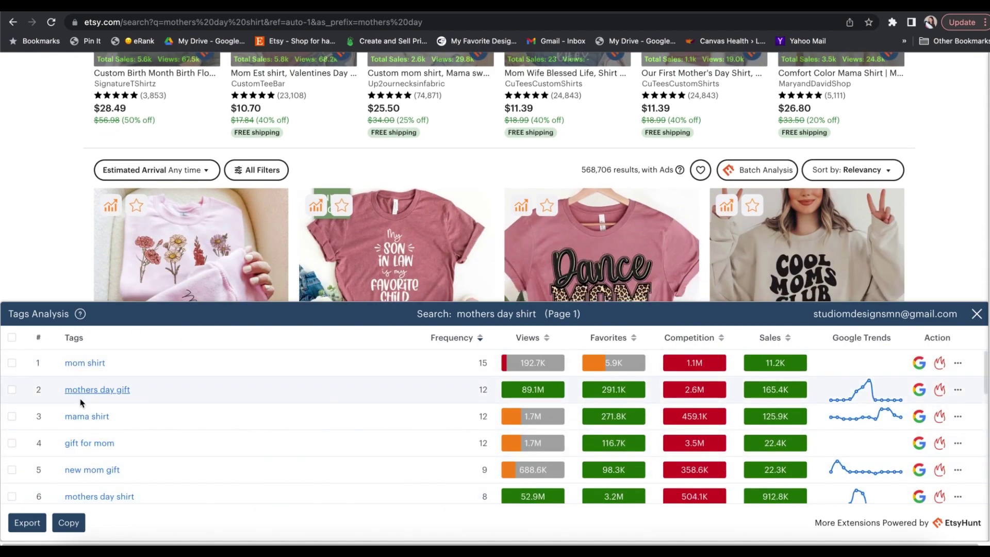
{"action": "left_click", "coordinate": [976, 313]}
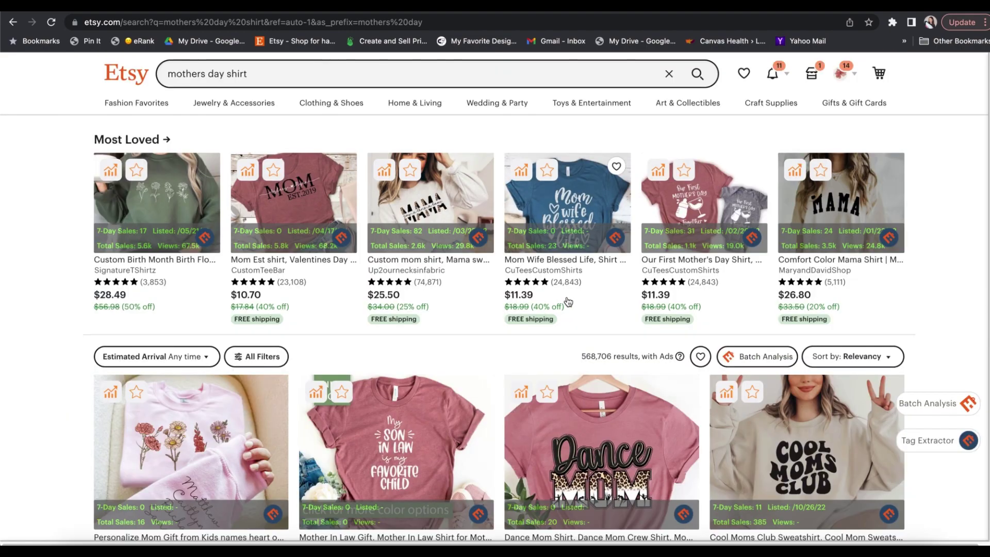
- Open the "Custom mom shirt, Mama sweatshirt" listing and examine its tags and their trends with the Tag Extractor
{"action": "left_click", "coordinate": [434, 209]}
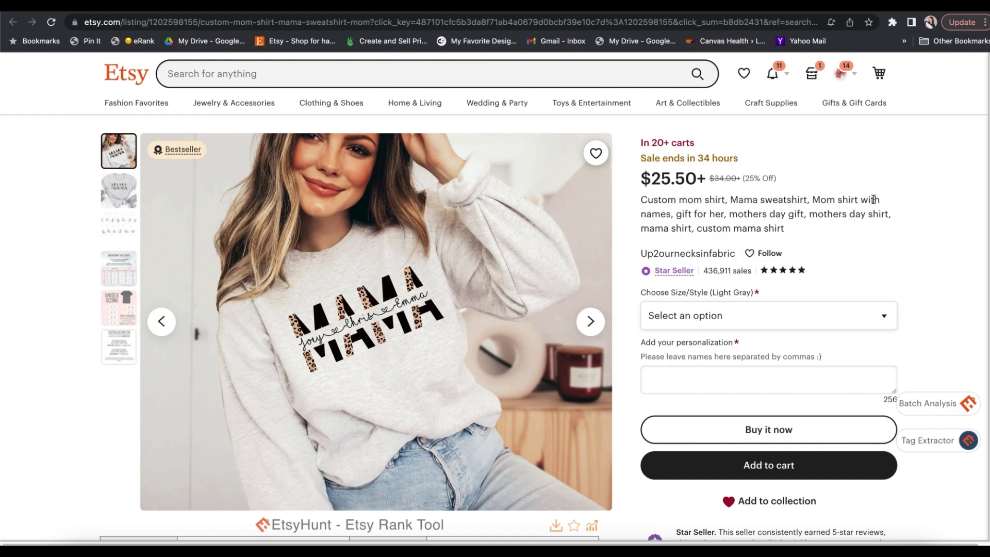
{"action": "scroll", "coordinate": [866, 211], "scroll_direction": "down", "scroll_amount": 3}
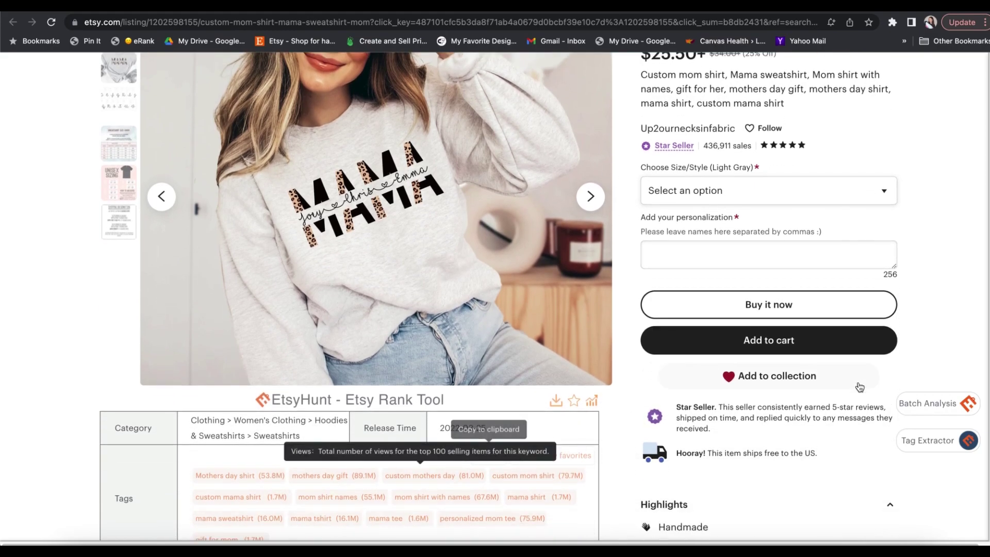
{"action": "scroll", "coordinate": [943, 416], "scroll_direction": "up", "scroll_amount": 3}
{"action": "left_click", "coordinate": [937, 442]}
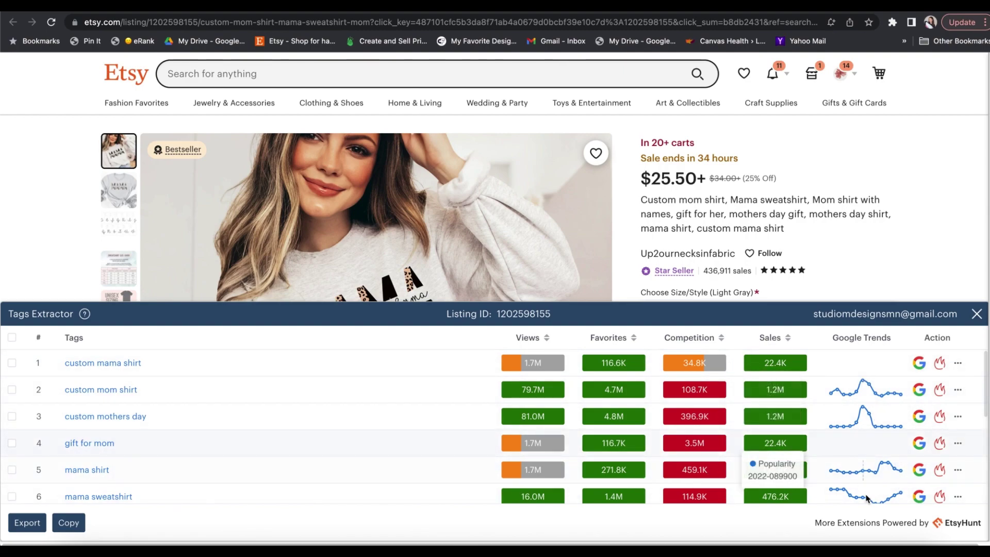
- Switch to the EtsyHunt free ecommerce plugins page and show the available Tool Kit options
{"action": "left_click", "coordinate": [875, 271]}
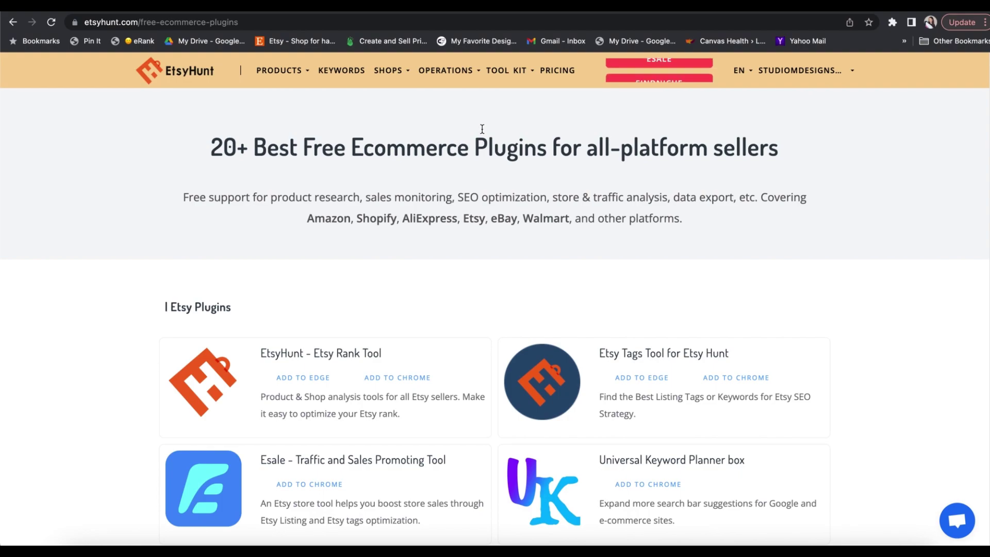
{"action": "mouse_move", "coordinate": [498, 76]}
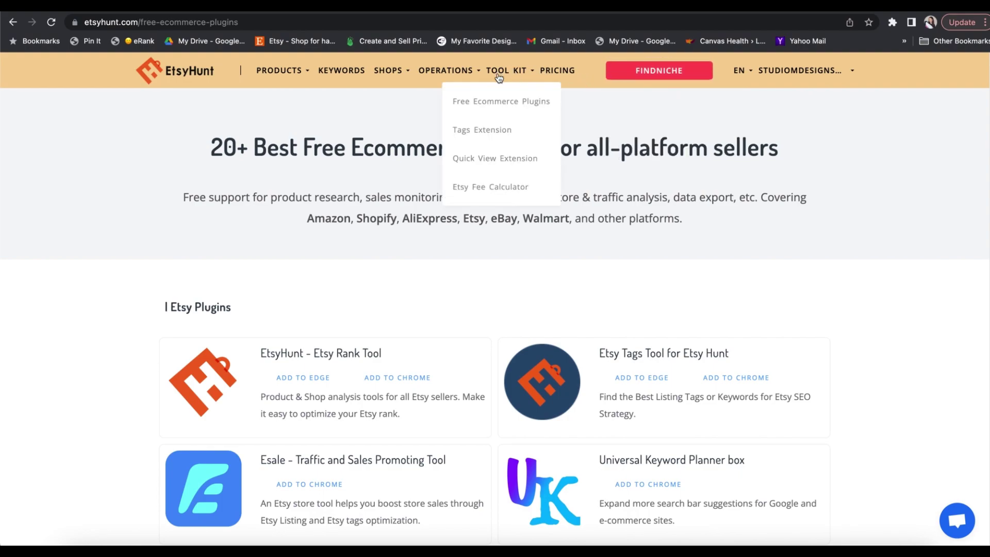